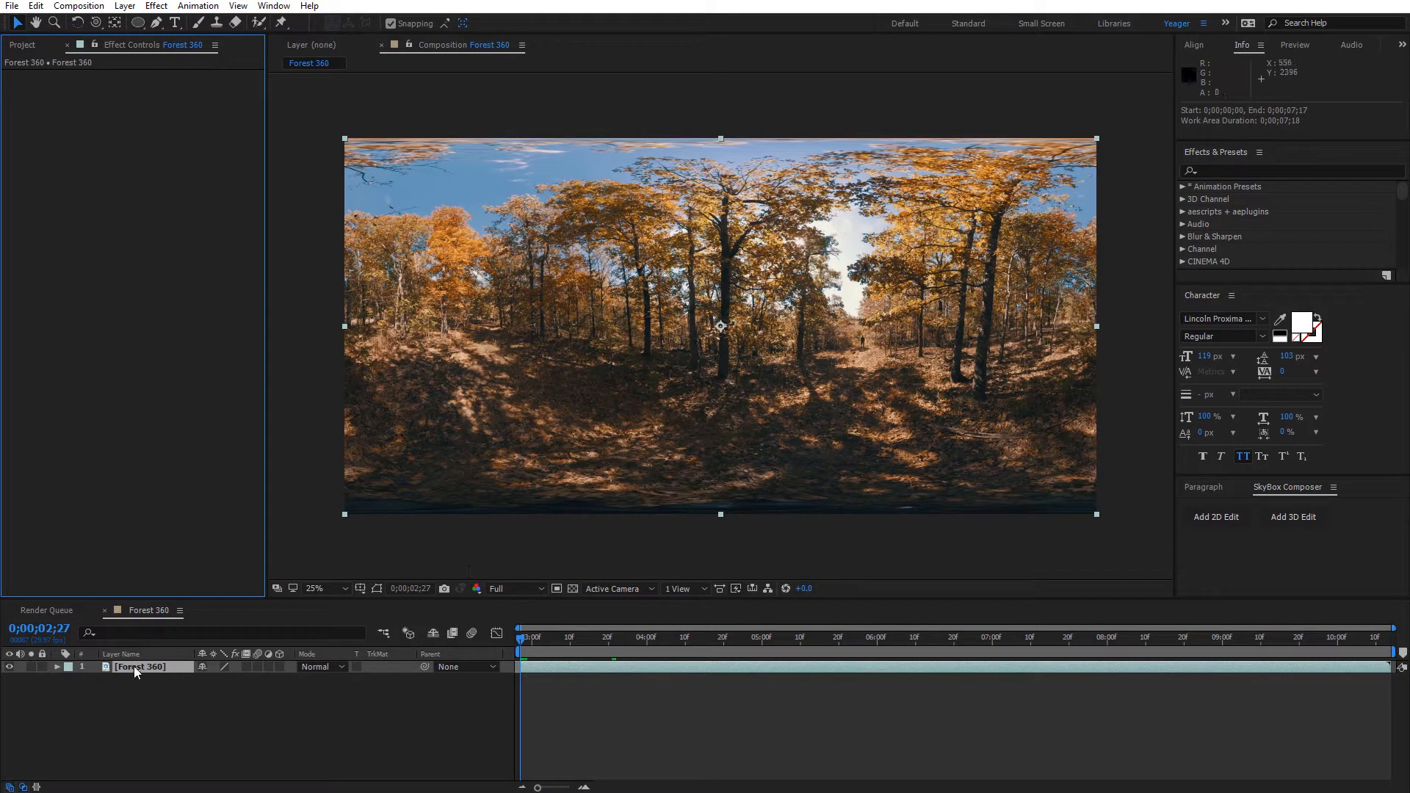
Apply the Mantra VR Magnifying Glass effect to the Forest 360 layer.
scroll(914, 380, "up", 2)
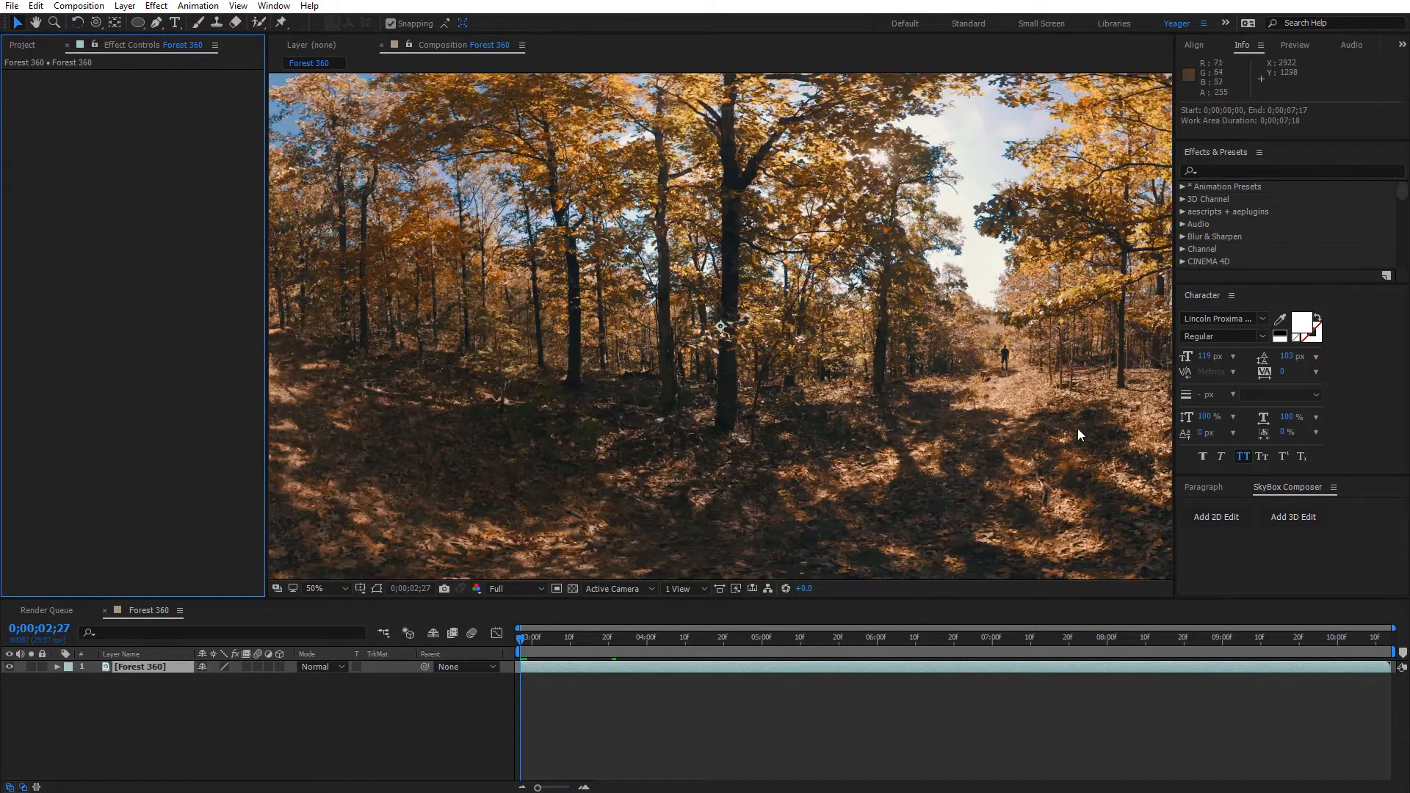
left_click_drag(1077, 430, 840, 383)
scroll(821, 352, "up", 1)
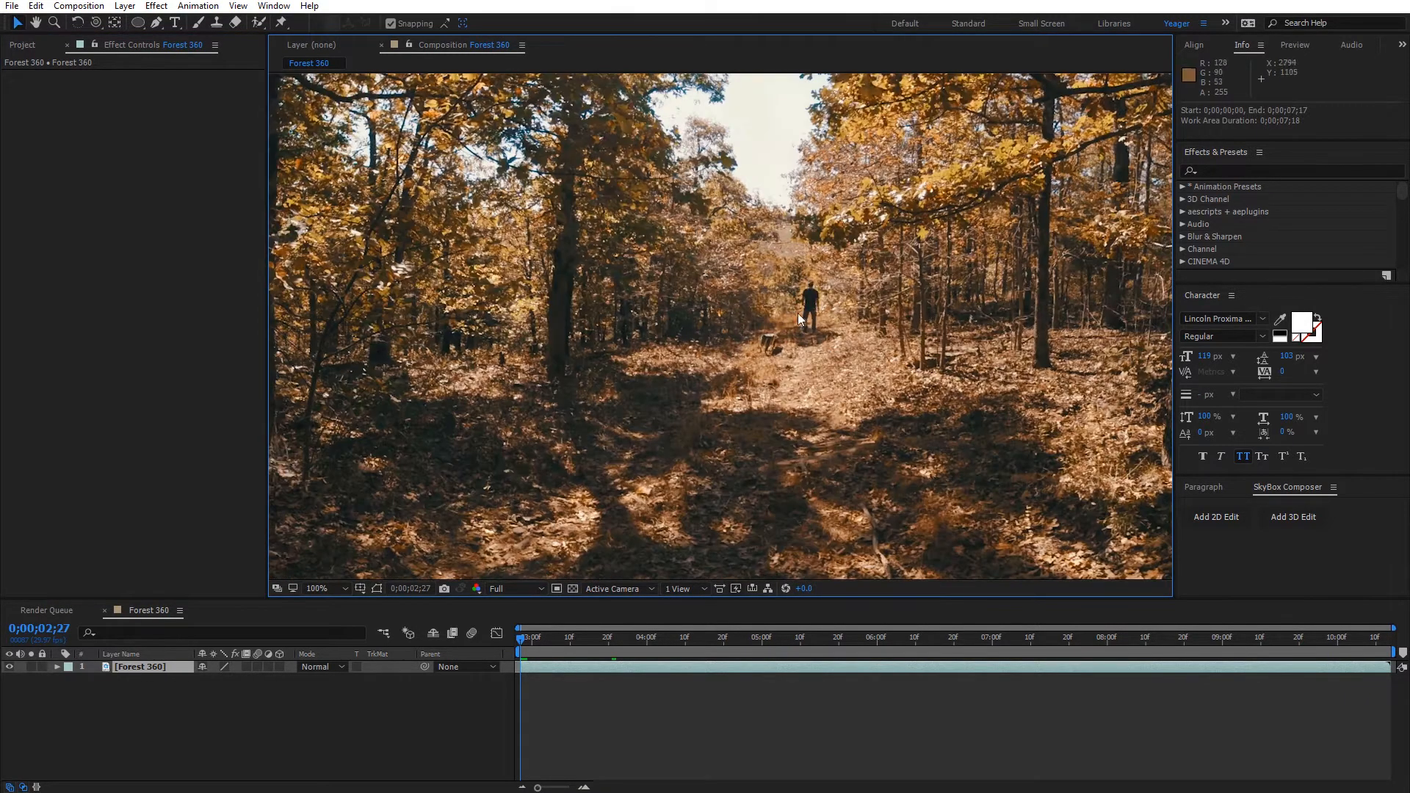
scroll(812, 367, "down", 2)
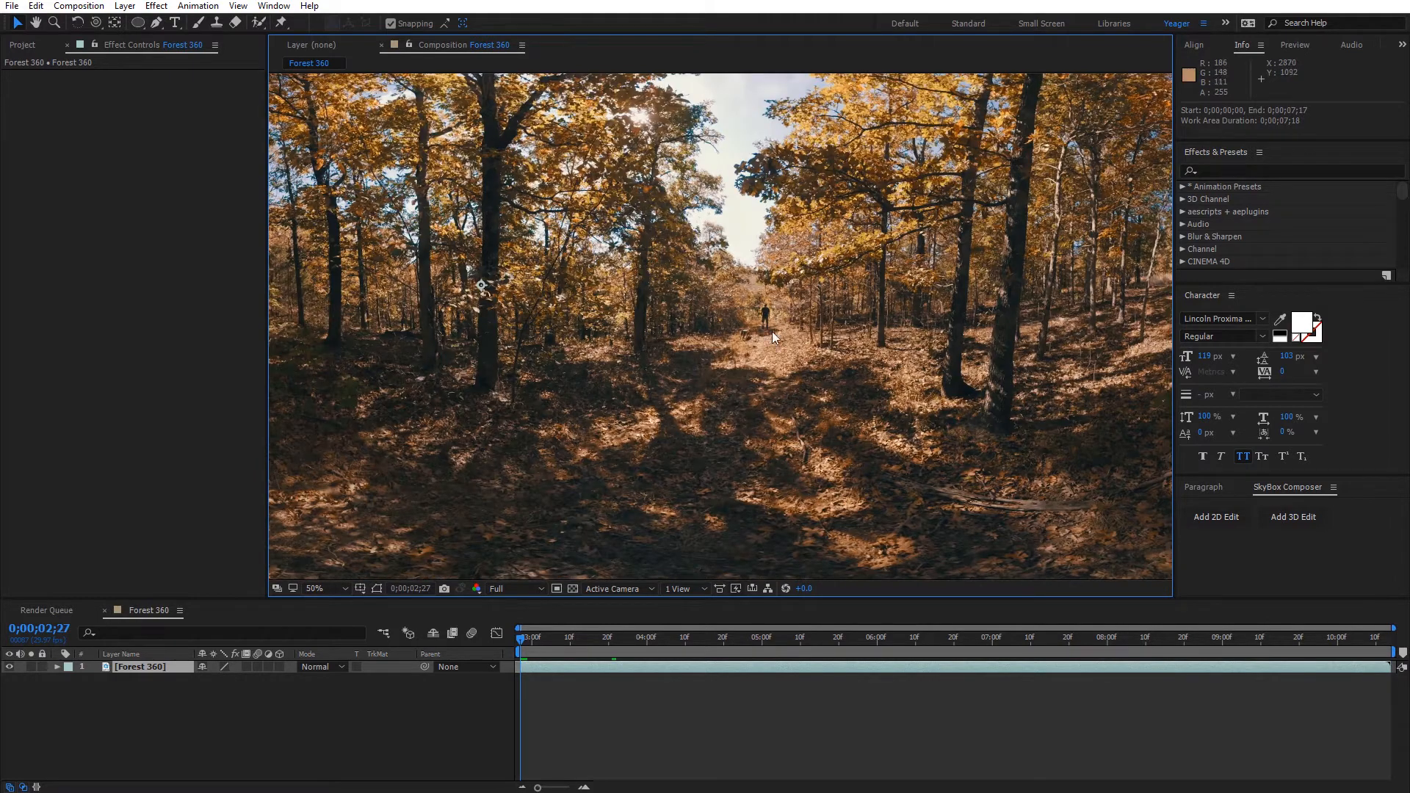
scroll(766, 374, "down", 1)
left_click_drag(632, 385, 718, 403)
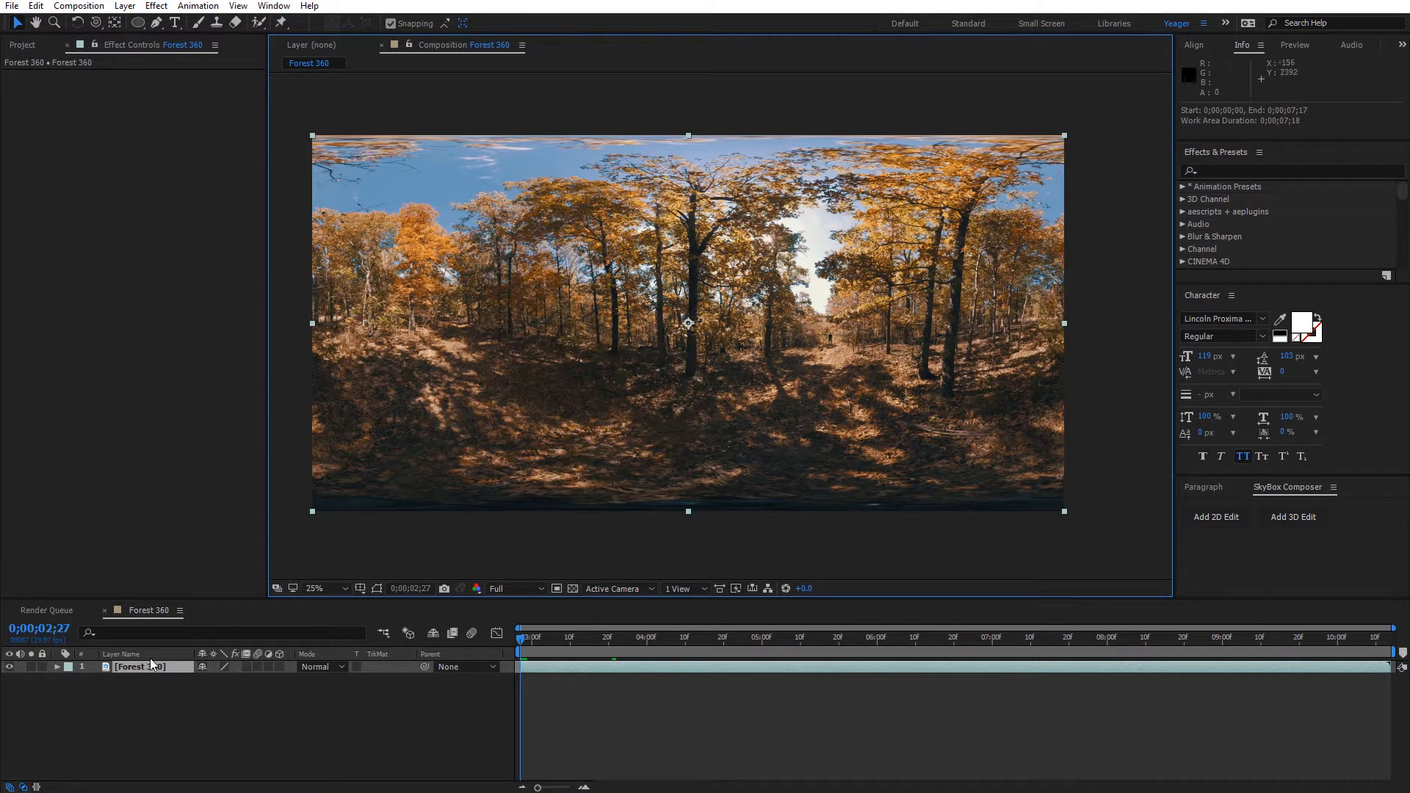
left_click(156, 6)
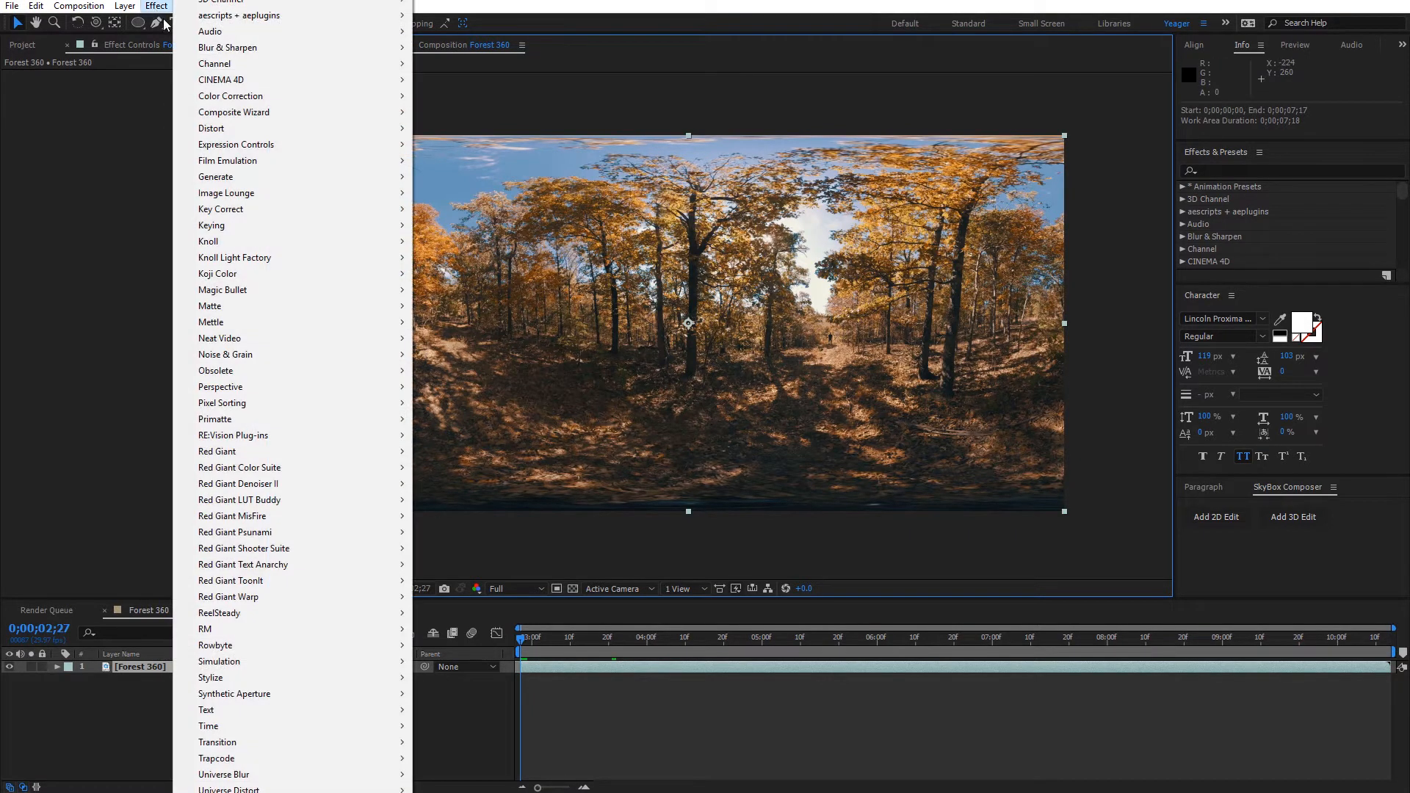
mouse_move(302, 322)
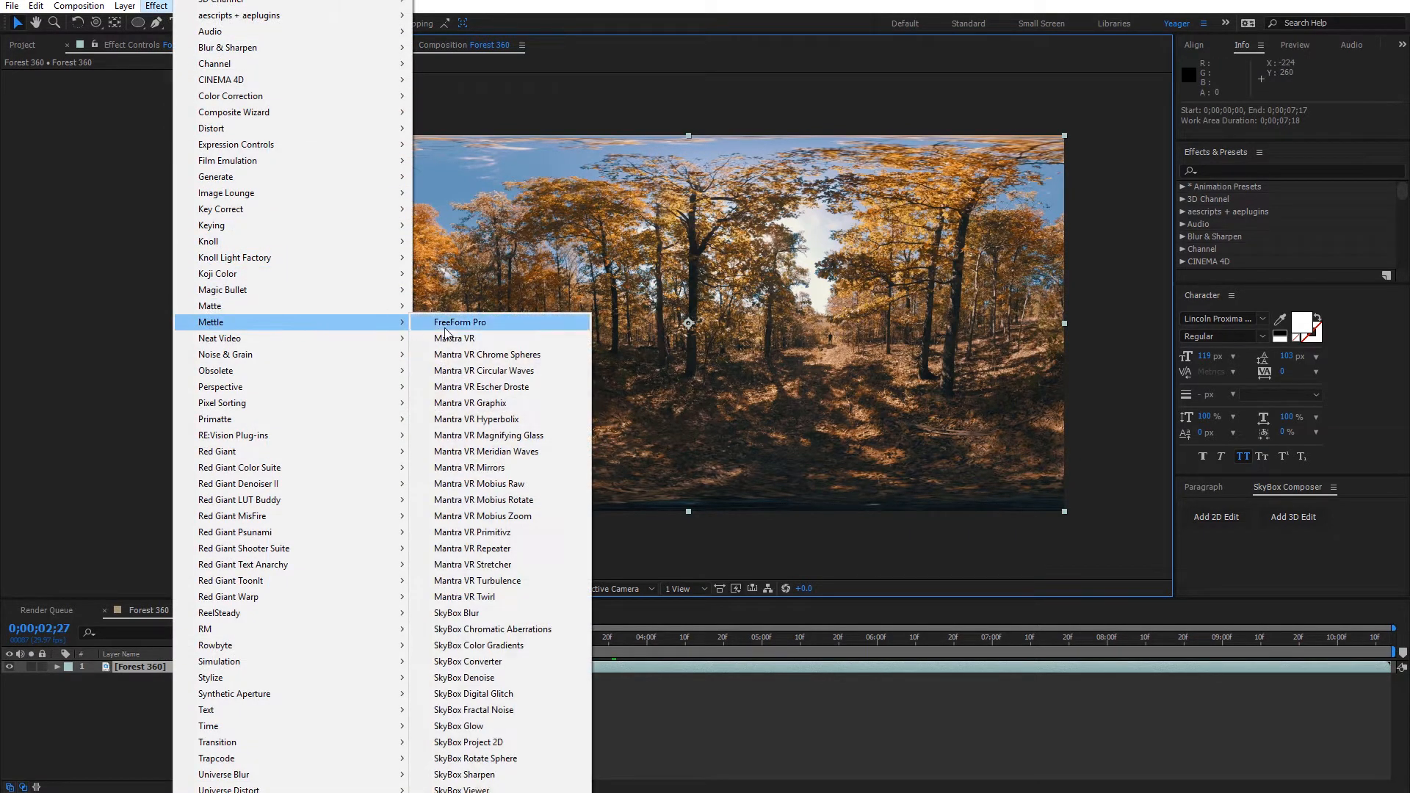
left_click(513, 435)
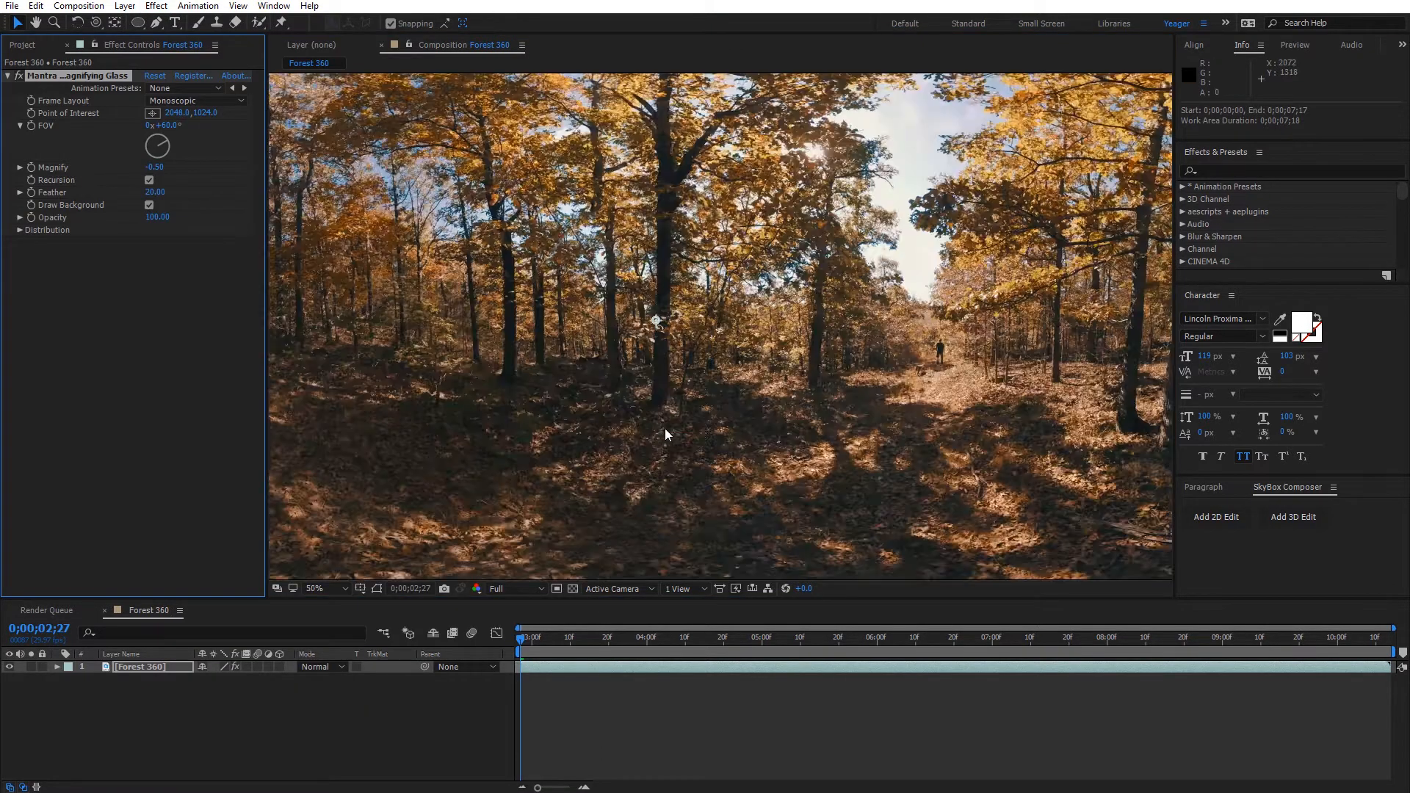
Try moving the magnifying glass's point of interest around the forest between the central trunk and the path, ending at about 2402, 1030.
left_click_drag(204, 116, 340, 138)
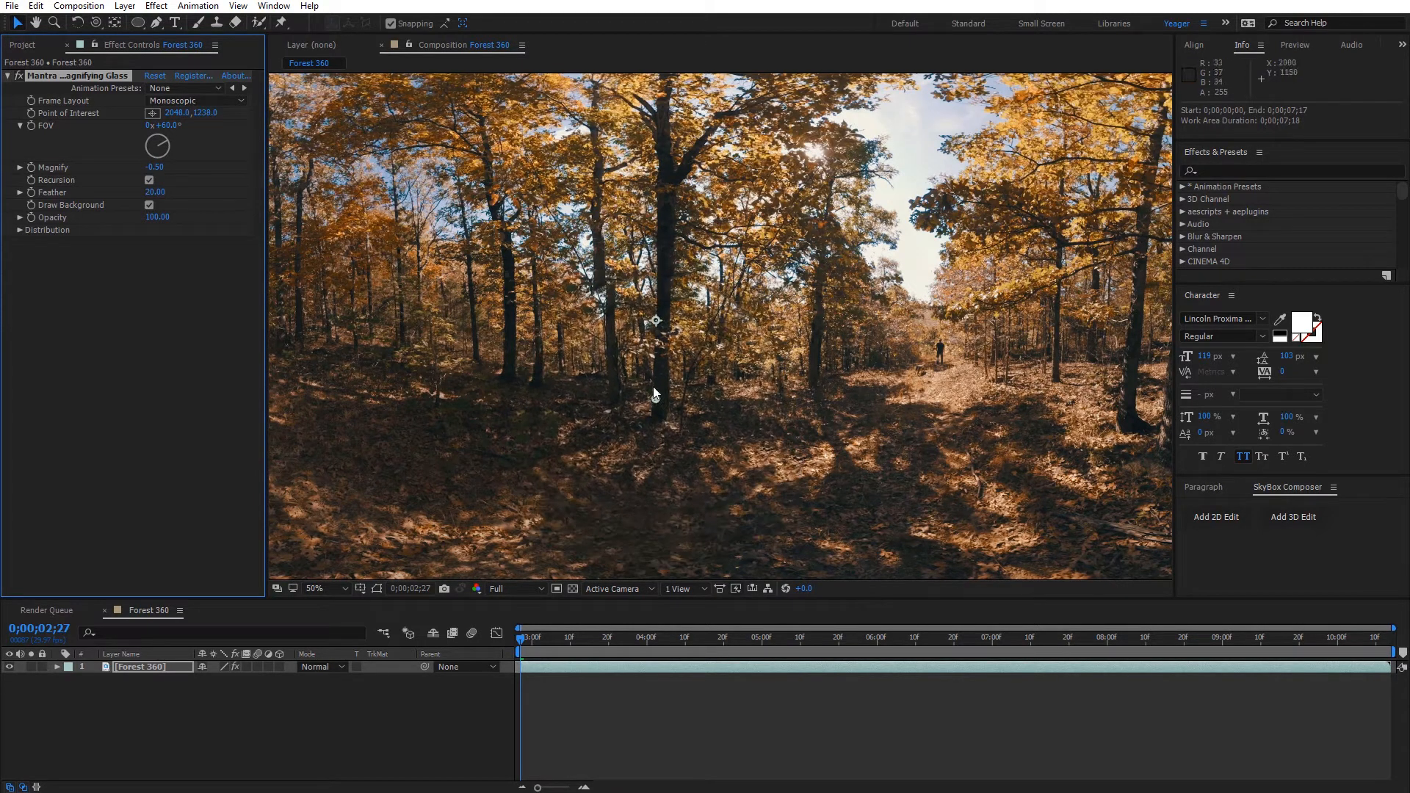
left_click_drag(656, 321, 786, 340)
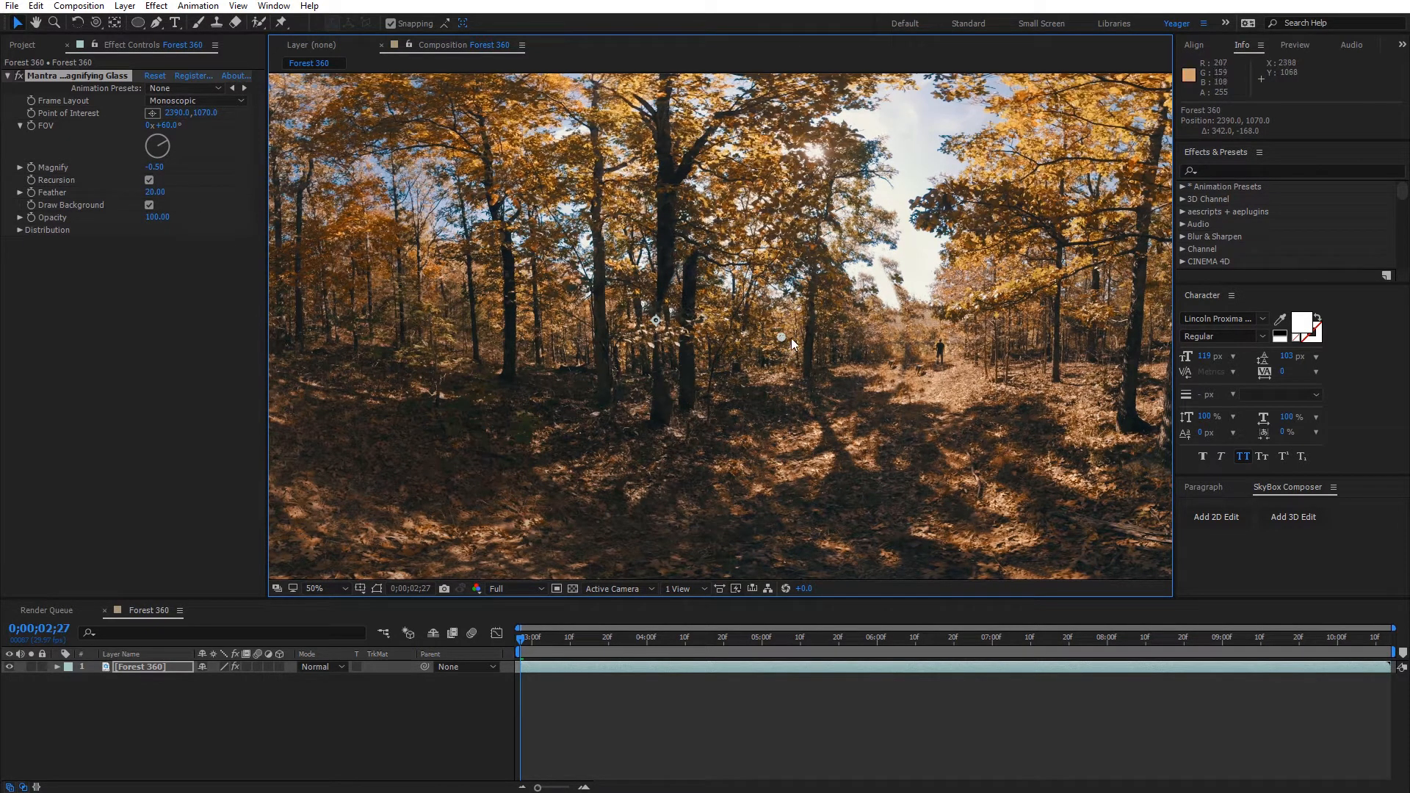
left_click_drag(791, 338, 811, 321)
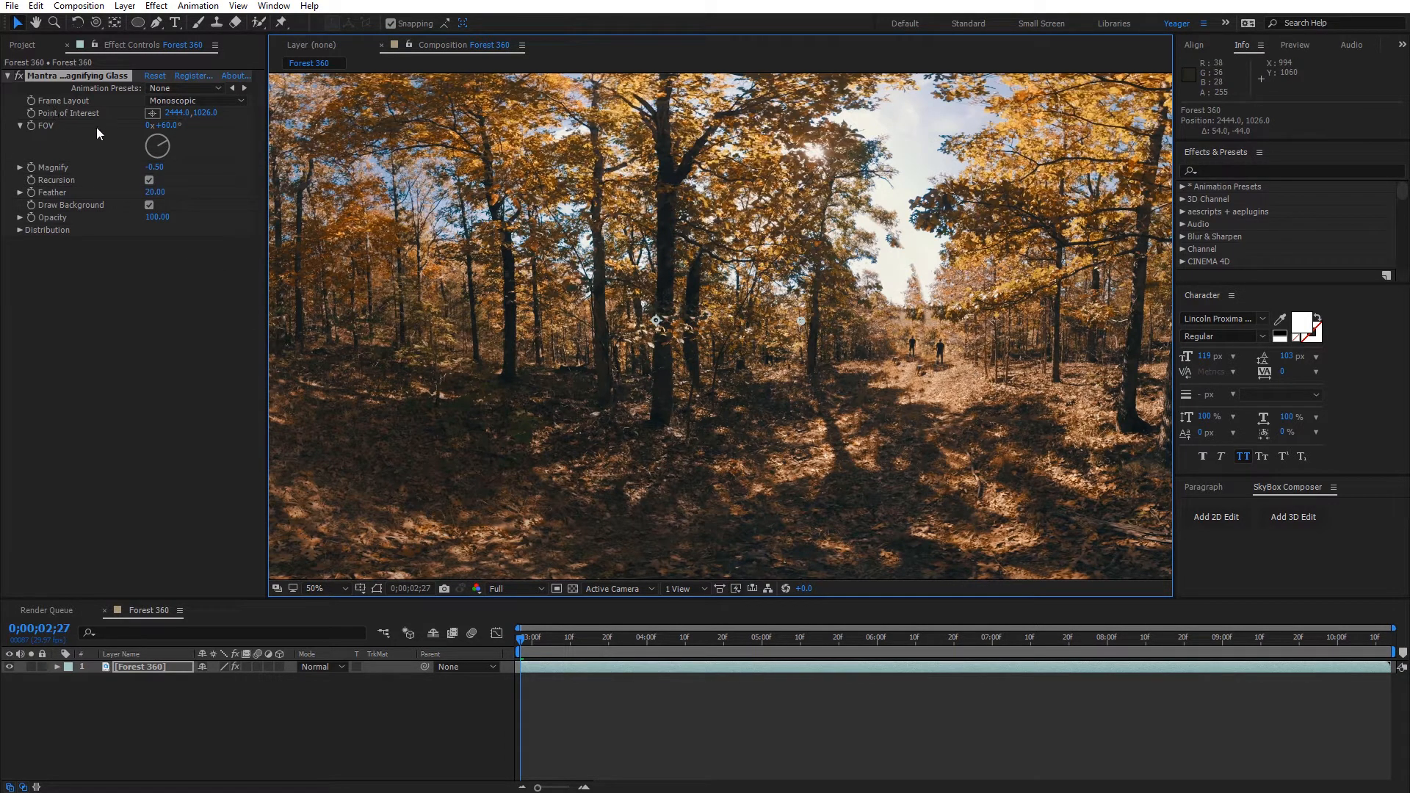
left_click(162, 100)
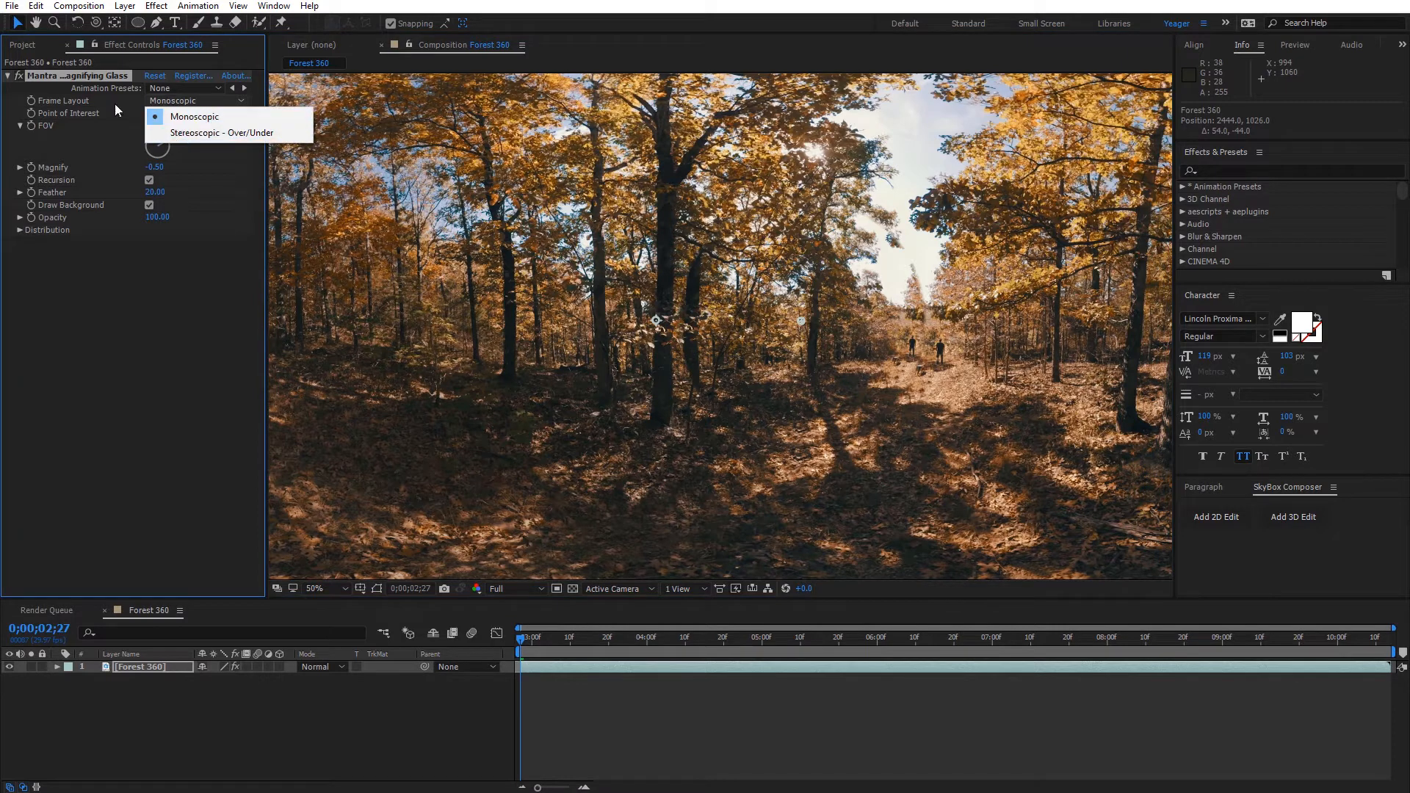
left_click(86, 99)
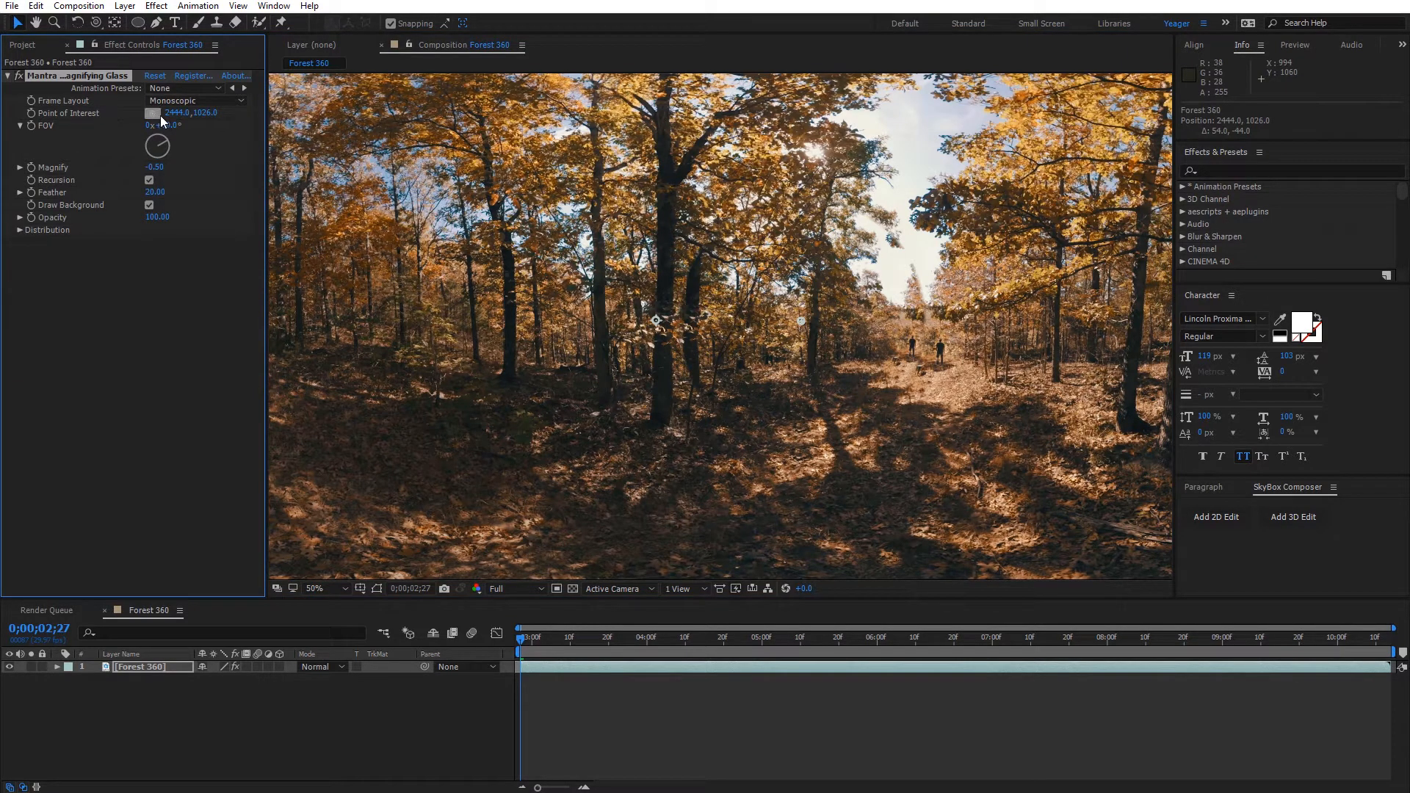
mouse_move(801, 322)
left_mouse_down()
mouse_move(860, 314)
mouse_move(764, 328)
mouse_move(738, 216)
mouse_move(761, 323)
mouse_move(784, 322)
left_mouse_up()
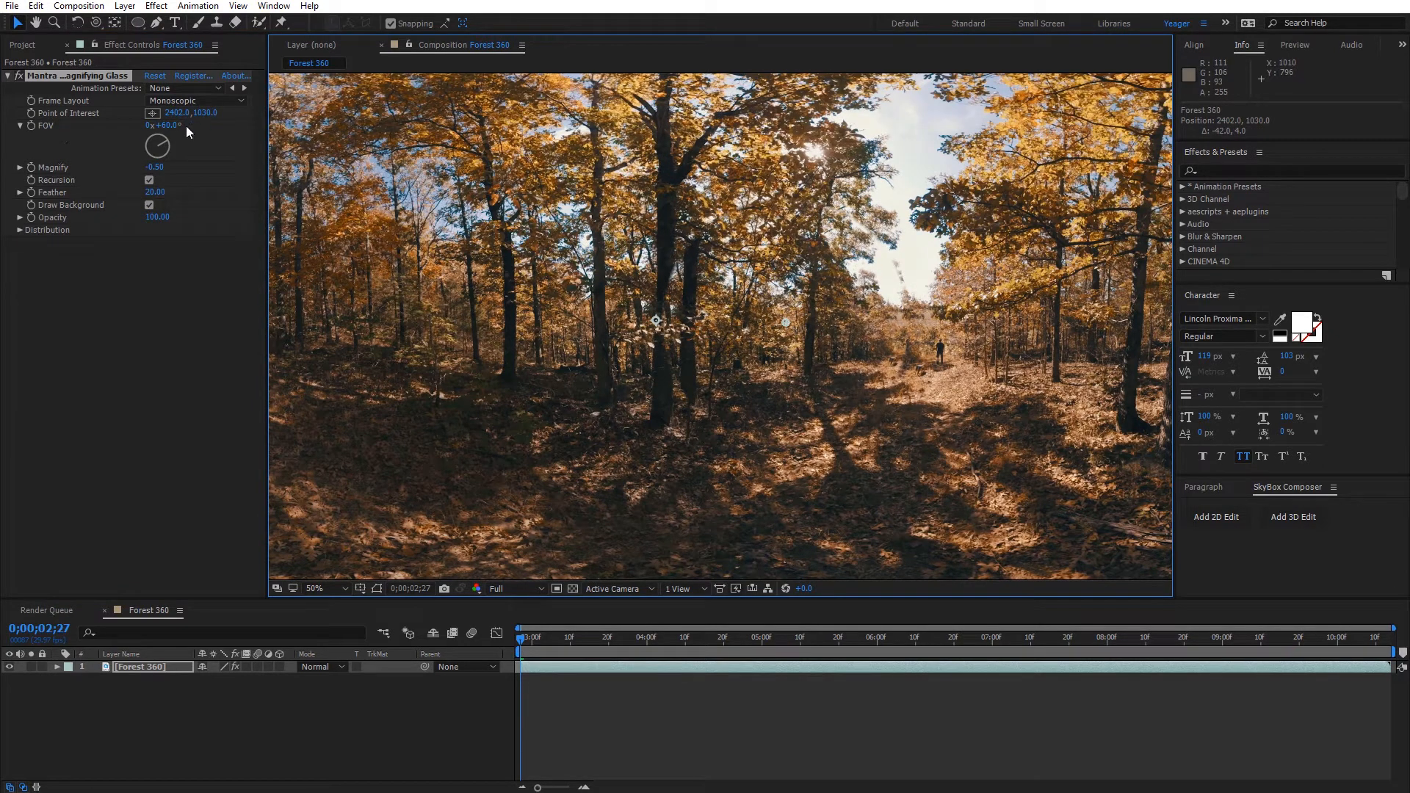
Narrow the magnifying glass's FOV to 44° and set Magnify to 1.
left_click_drag(176, 125, 160, 166)
left_click(155, 167)
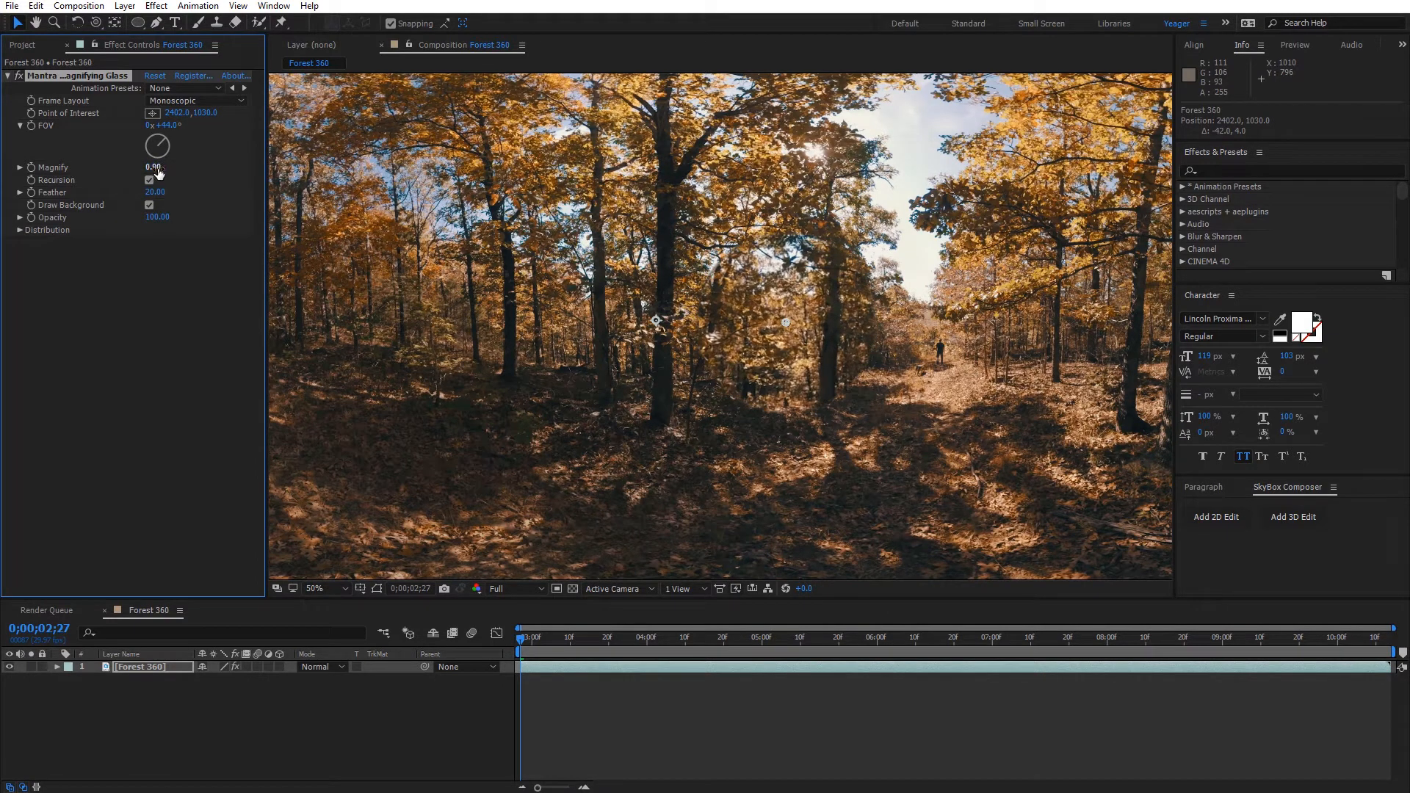
type("1")
left_click(117, 298)
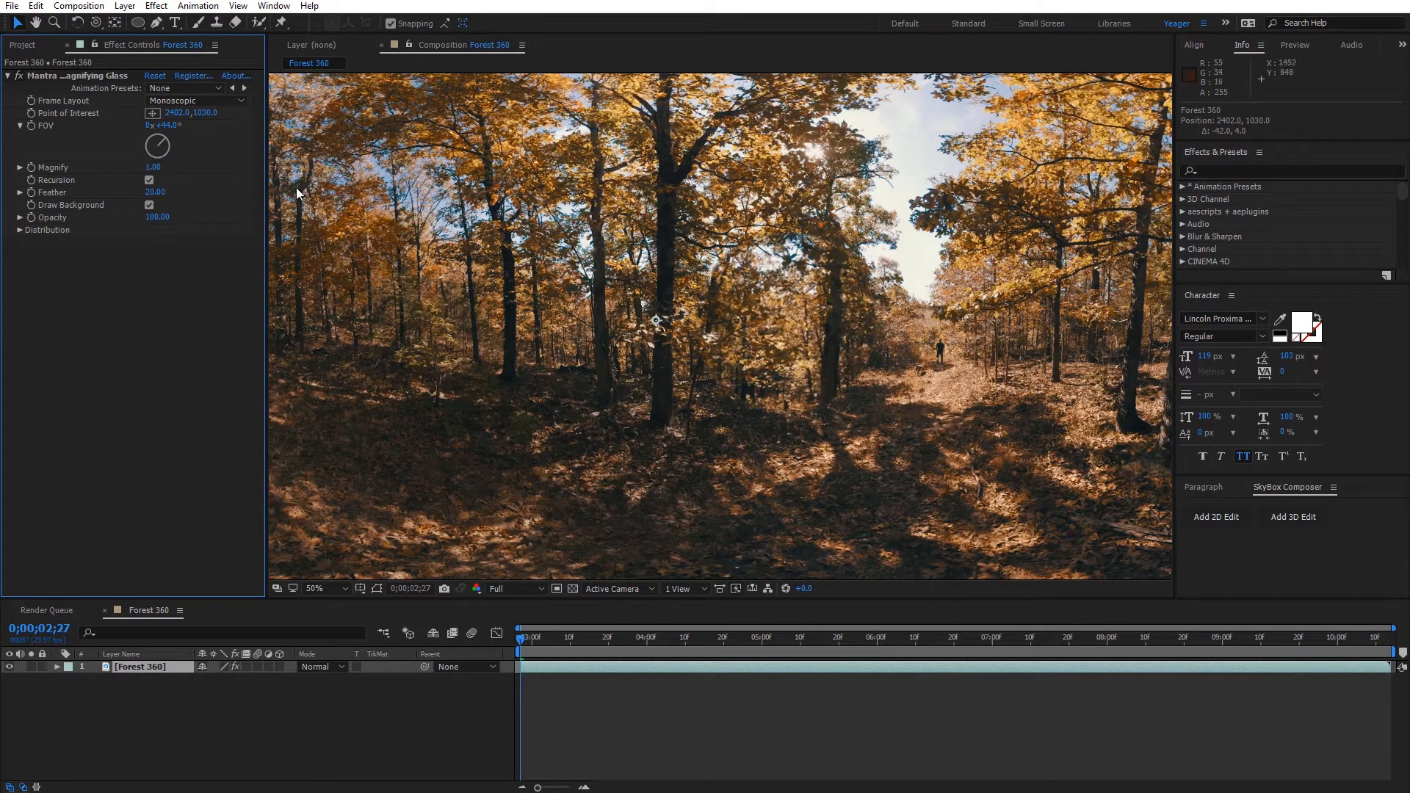
Move the point of interest onto the distant person on the path, at about 2824, 1108, and deselect the layer.
left_click_drag(205, 114, 268, 114)
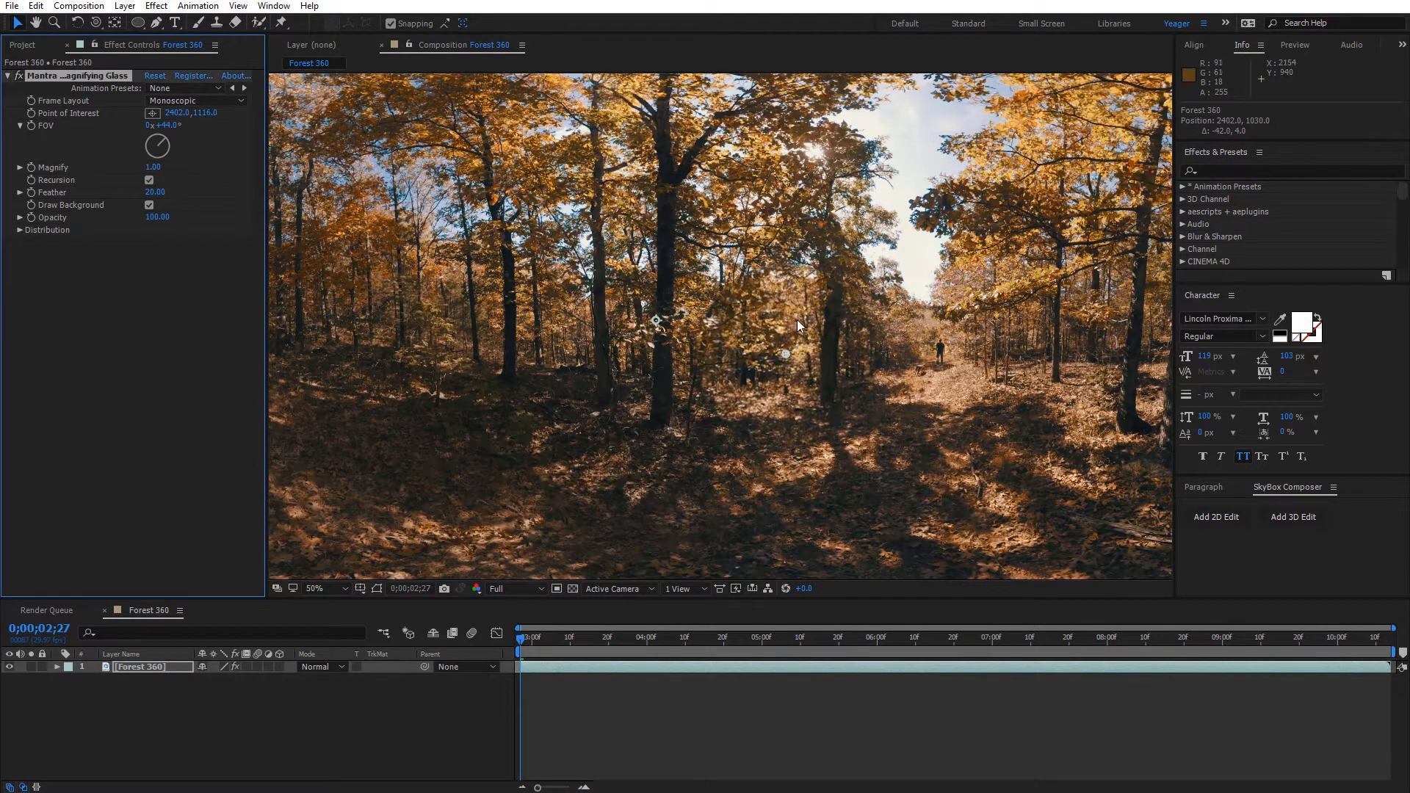
left_click_drag(784, 356, 940, 357)
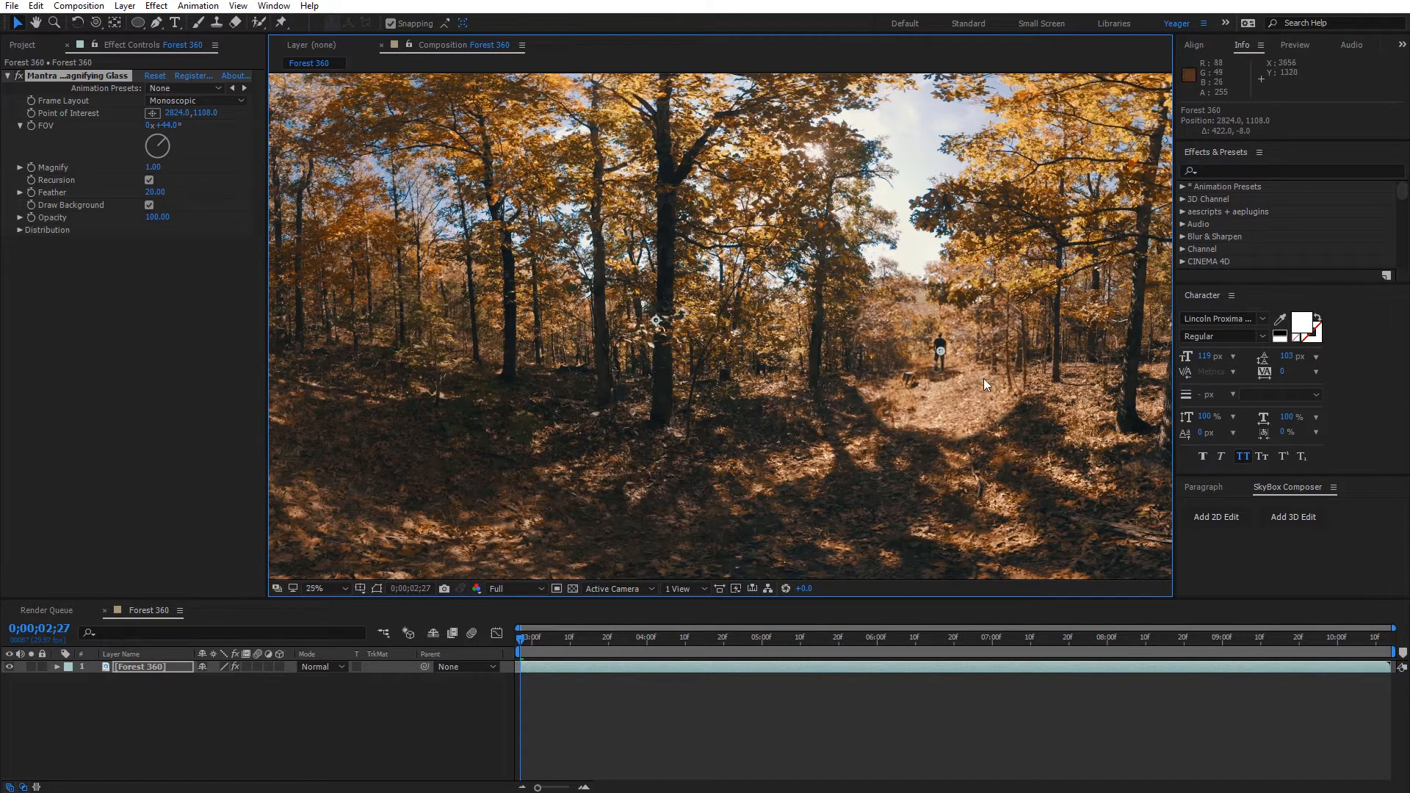
key("comma")
key("comma")
left_click(1102, 433)
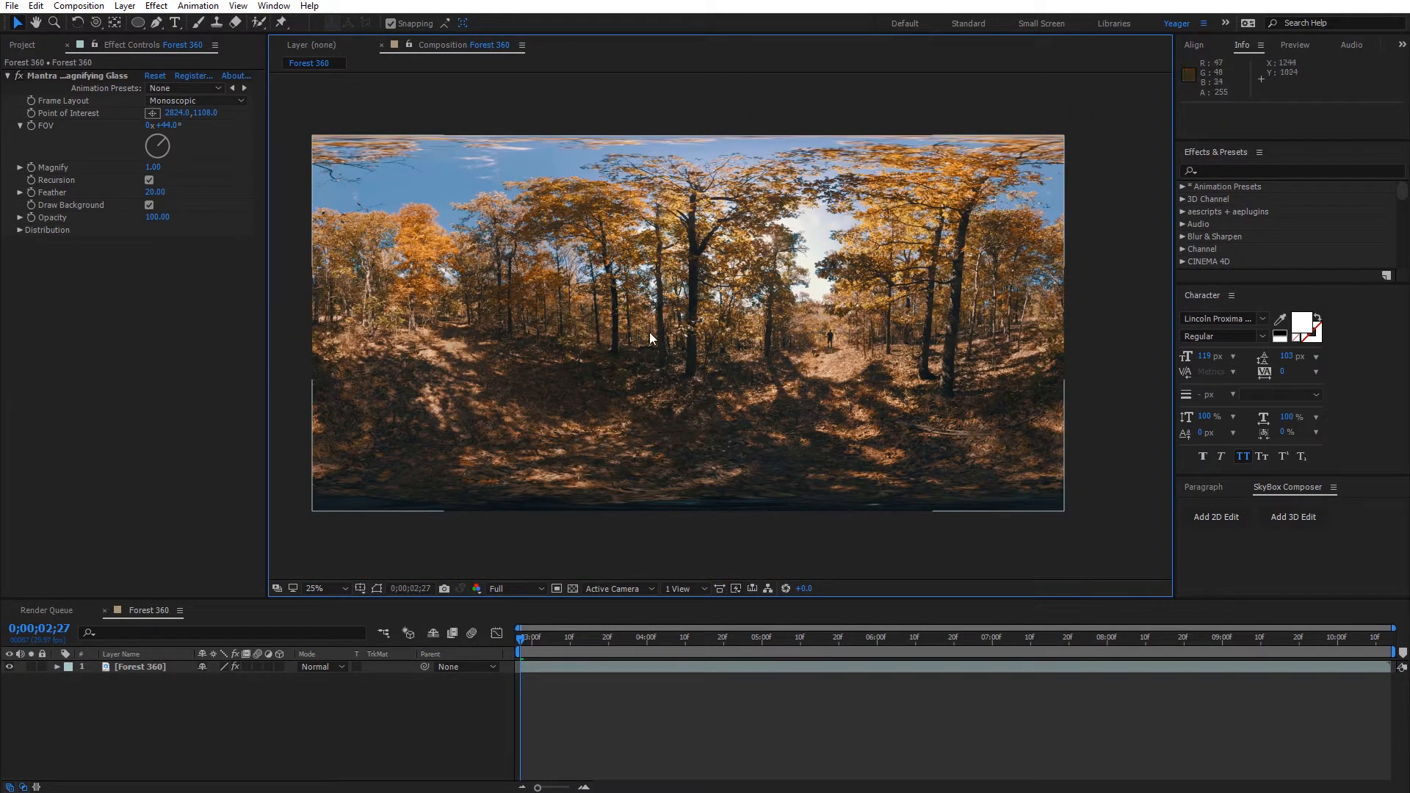
Examine the magnified area around the person on the path, both up close and within the full panorama.
key("period")
left_click_drag(962, 359, 818, 324)
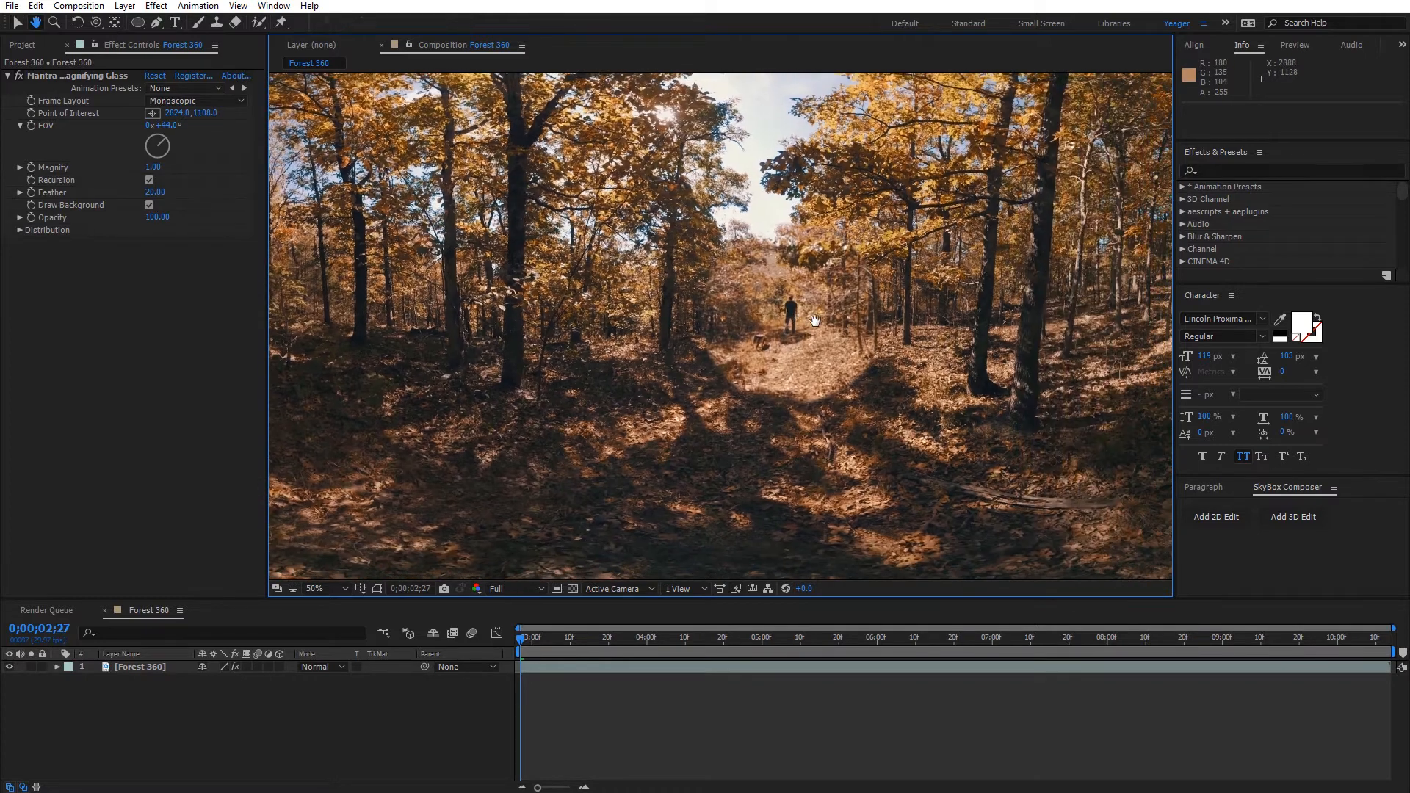
key("period")
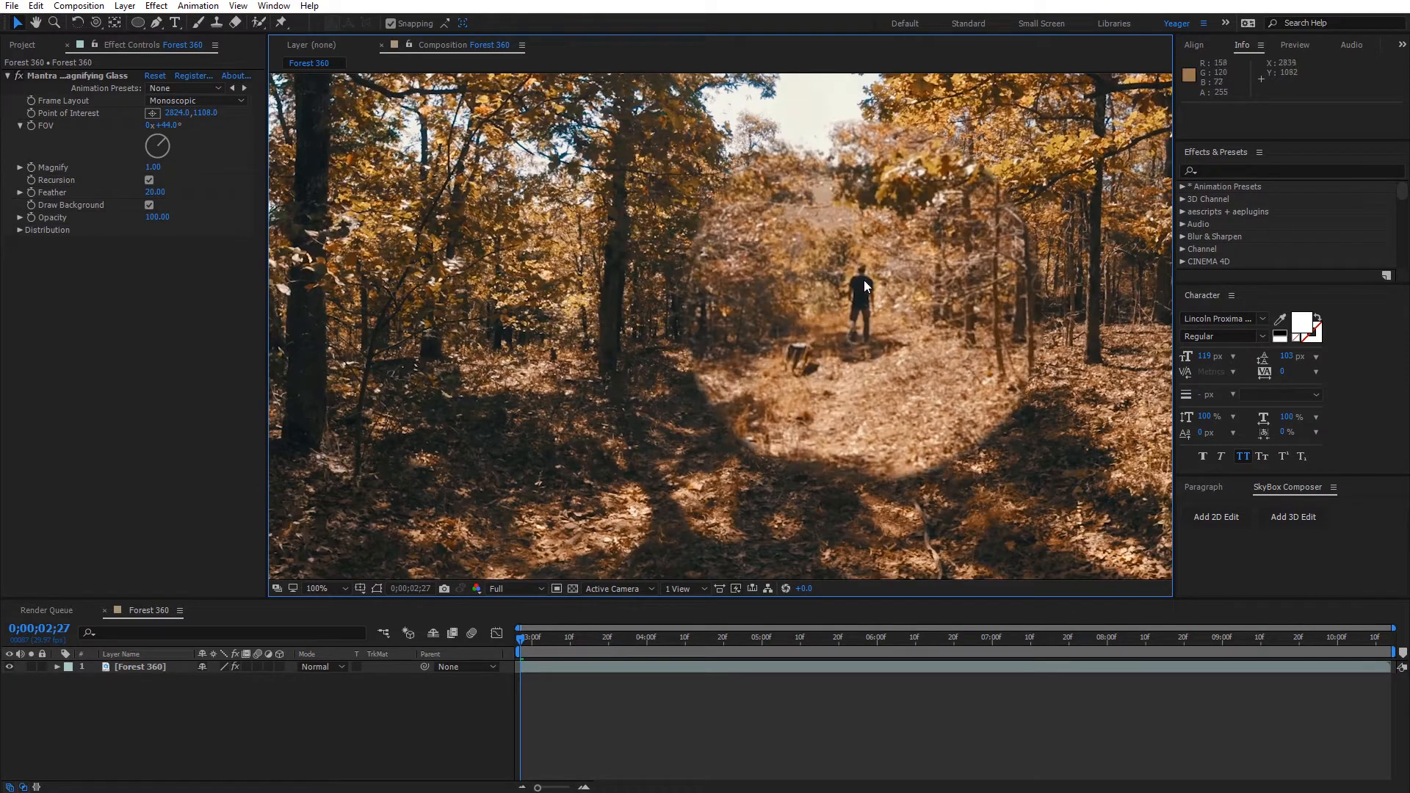
key("comma")
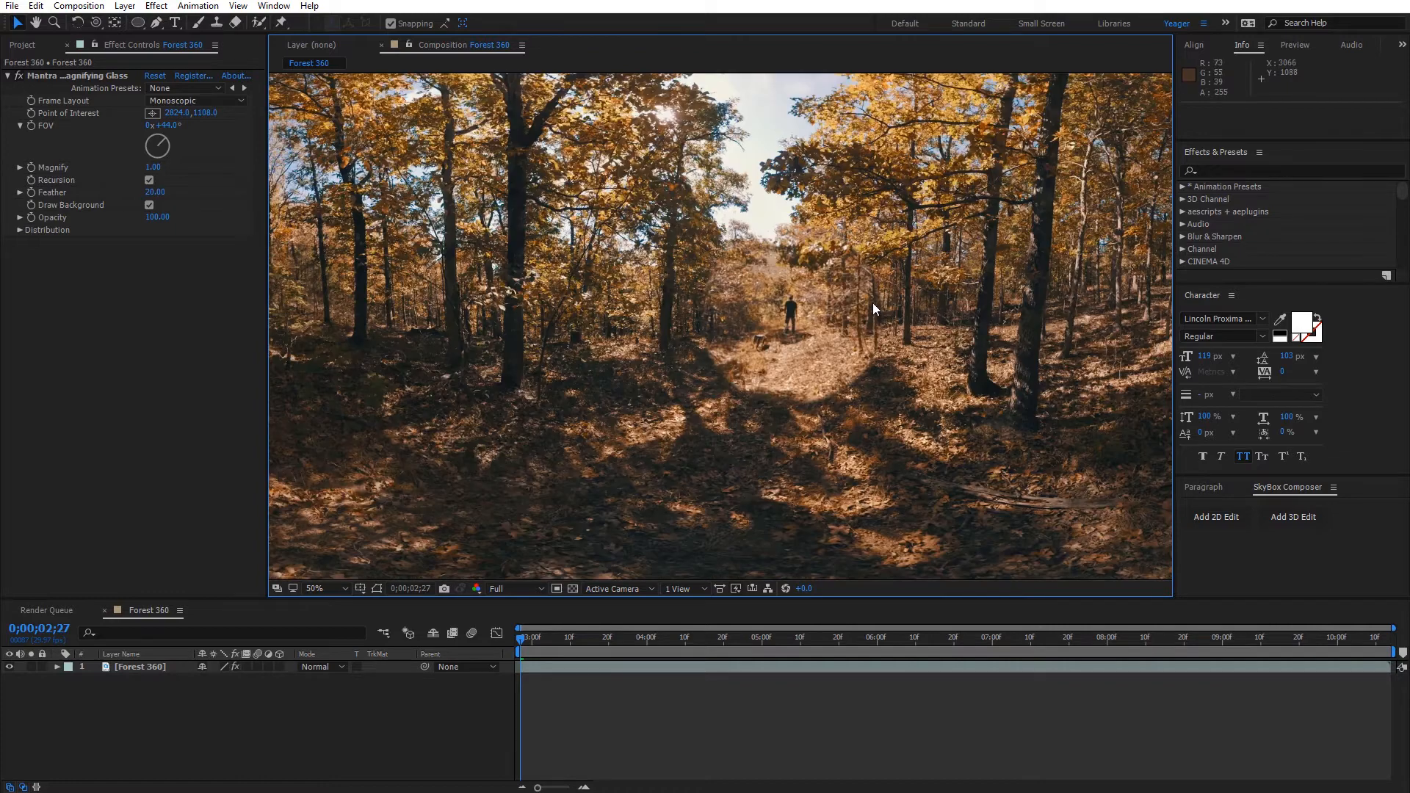
key("comma")
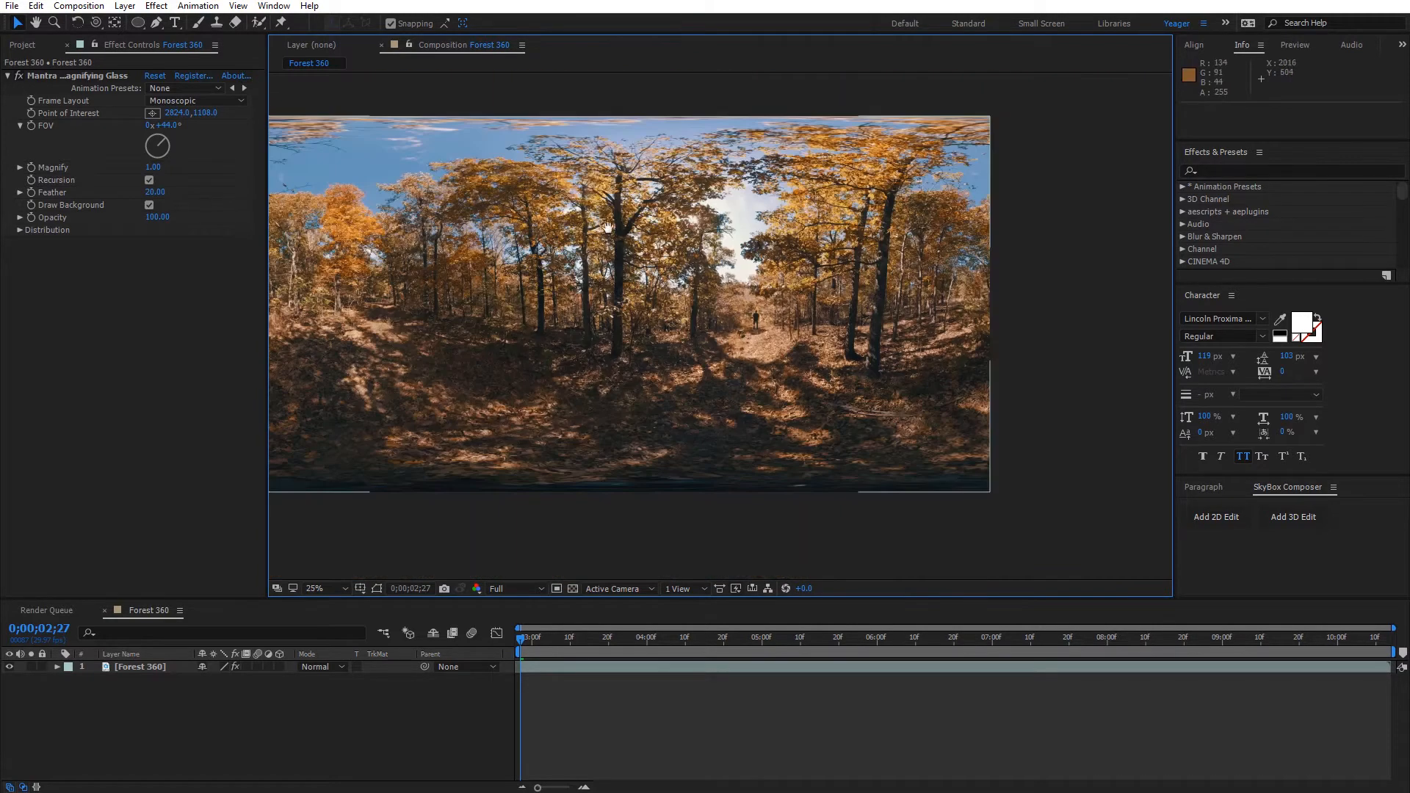
left_click_drag(624, 221, 672, 245)
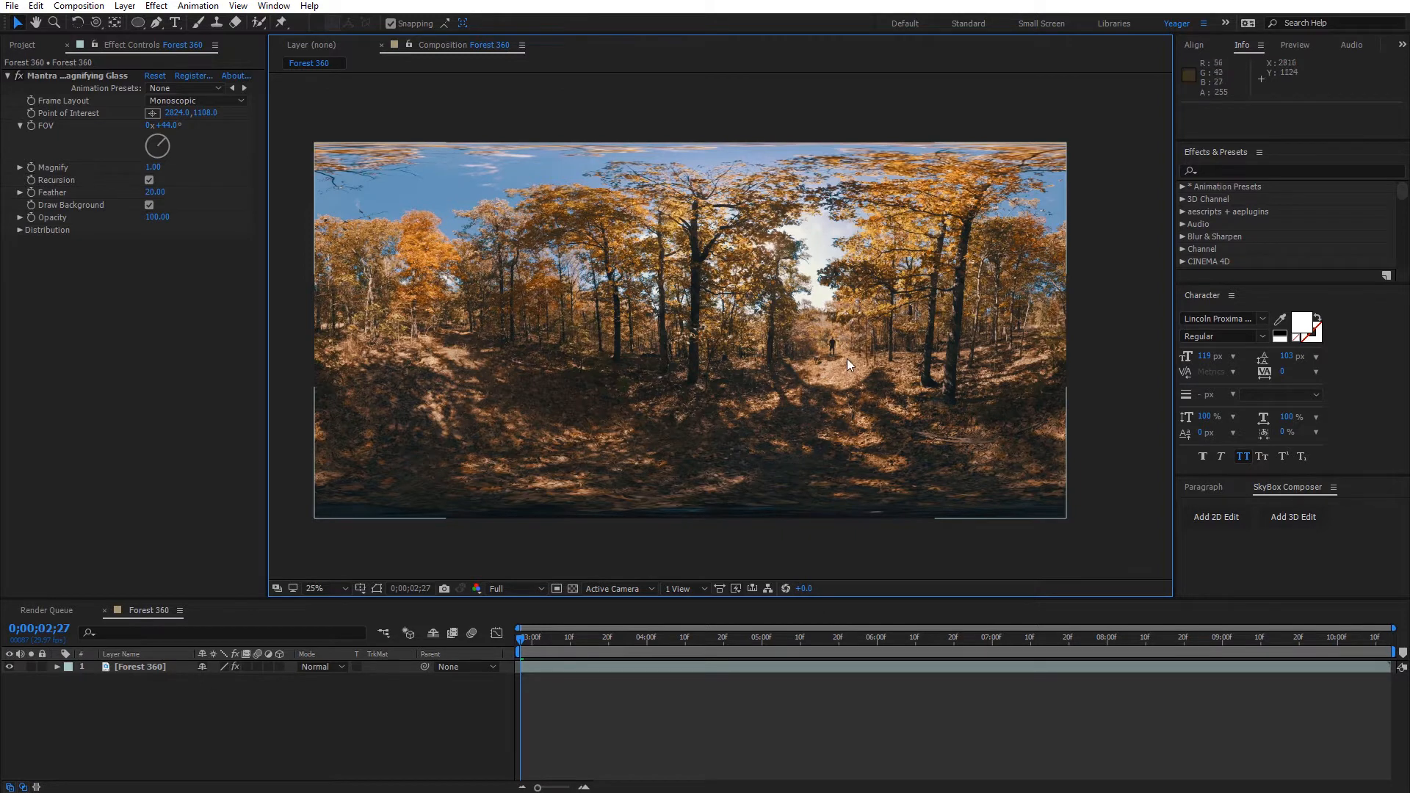
key("period")
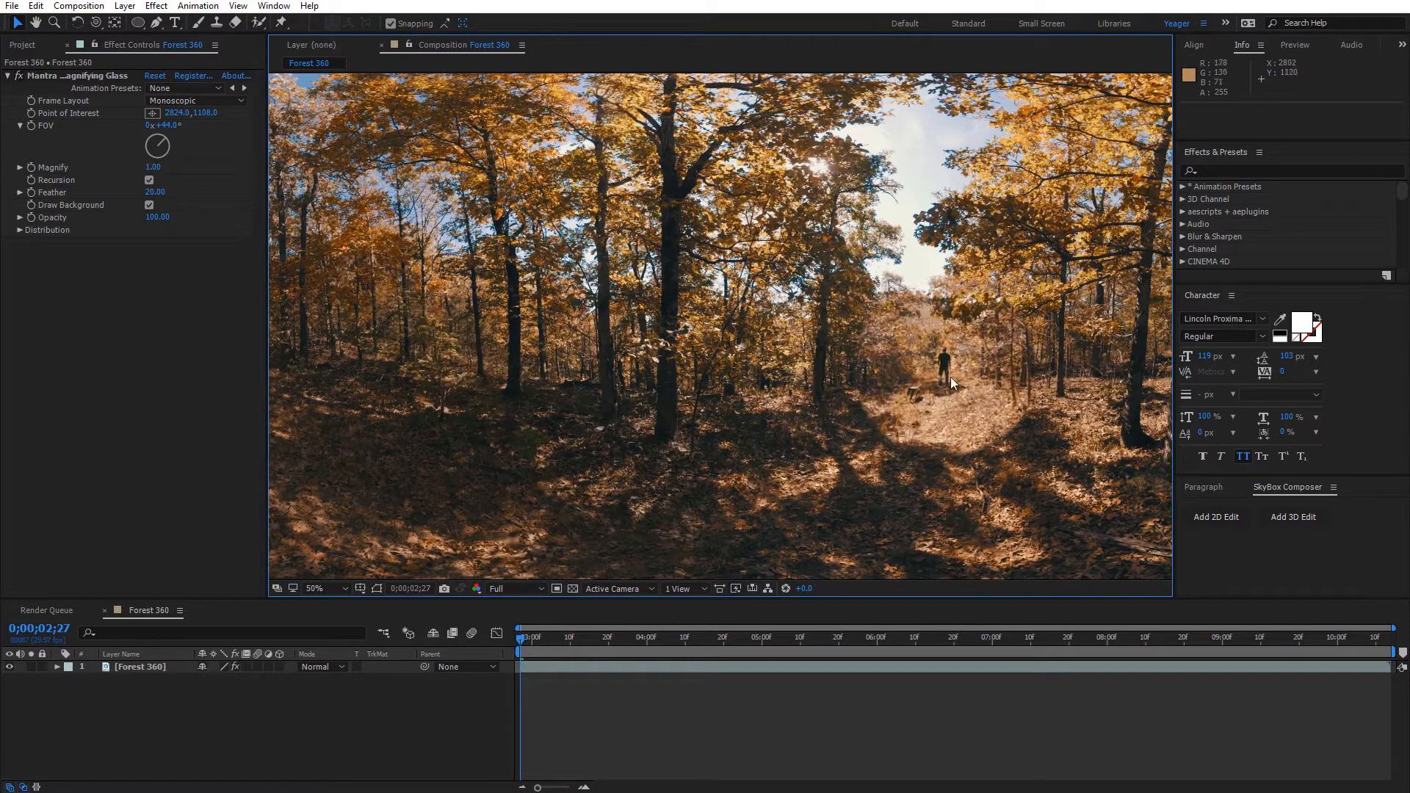
scroll(967, 412, "up", 2)
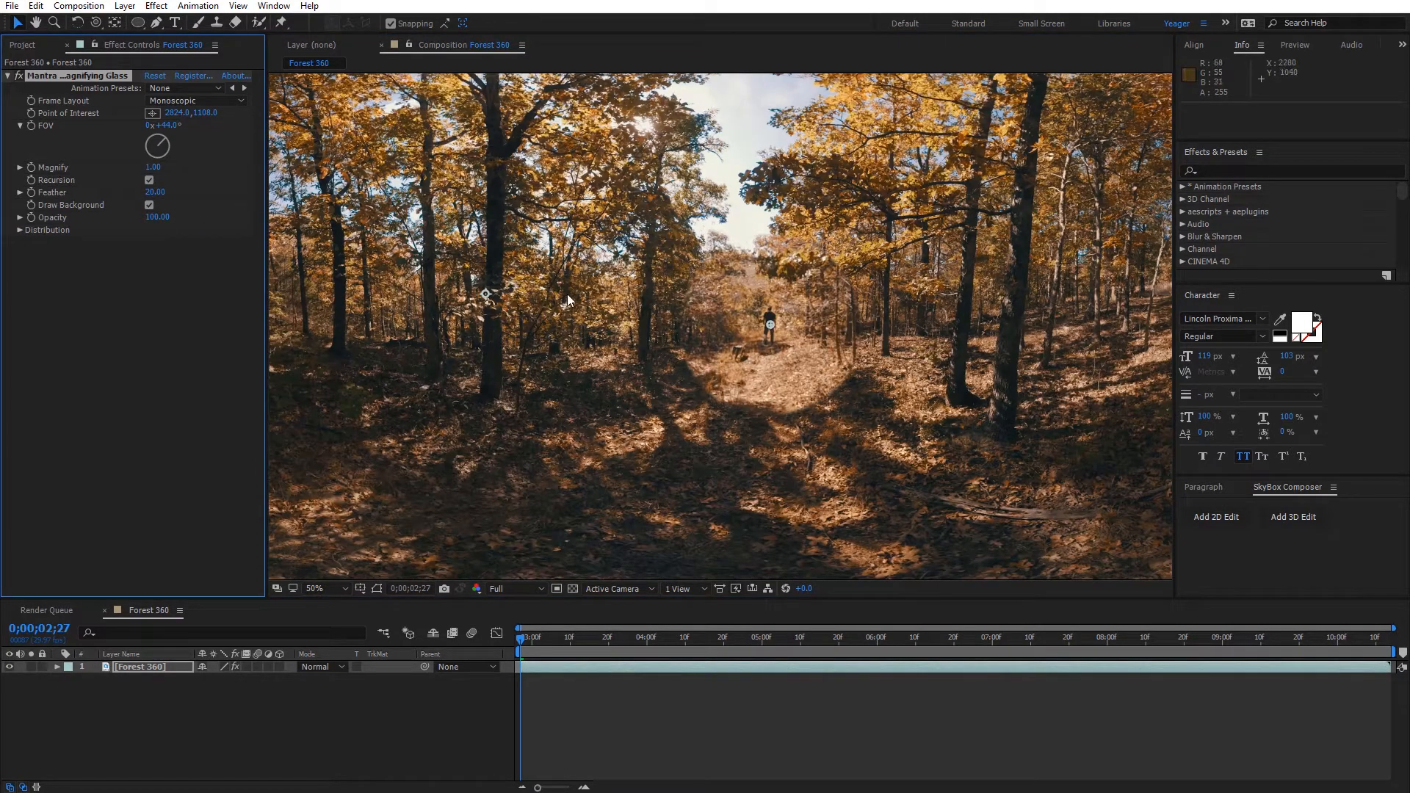
Test the lens edge with Feather at 100, nudge the point of interest to 2826, 1114, and finish with Feather at 0.
left_click_drag(584, 301, 681, 320)
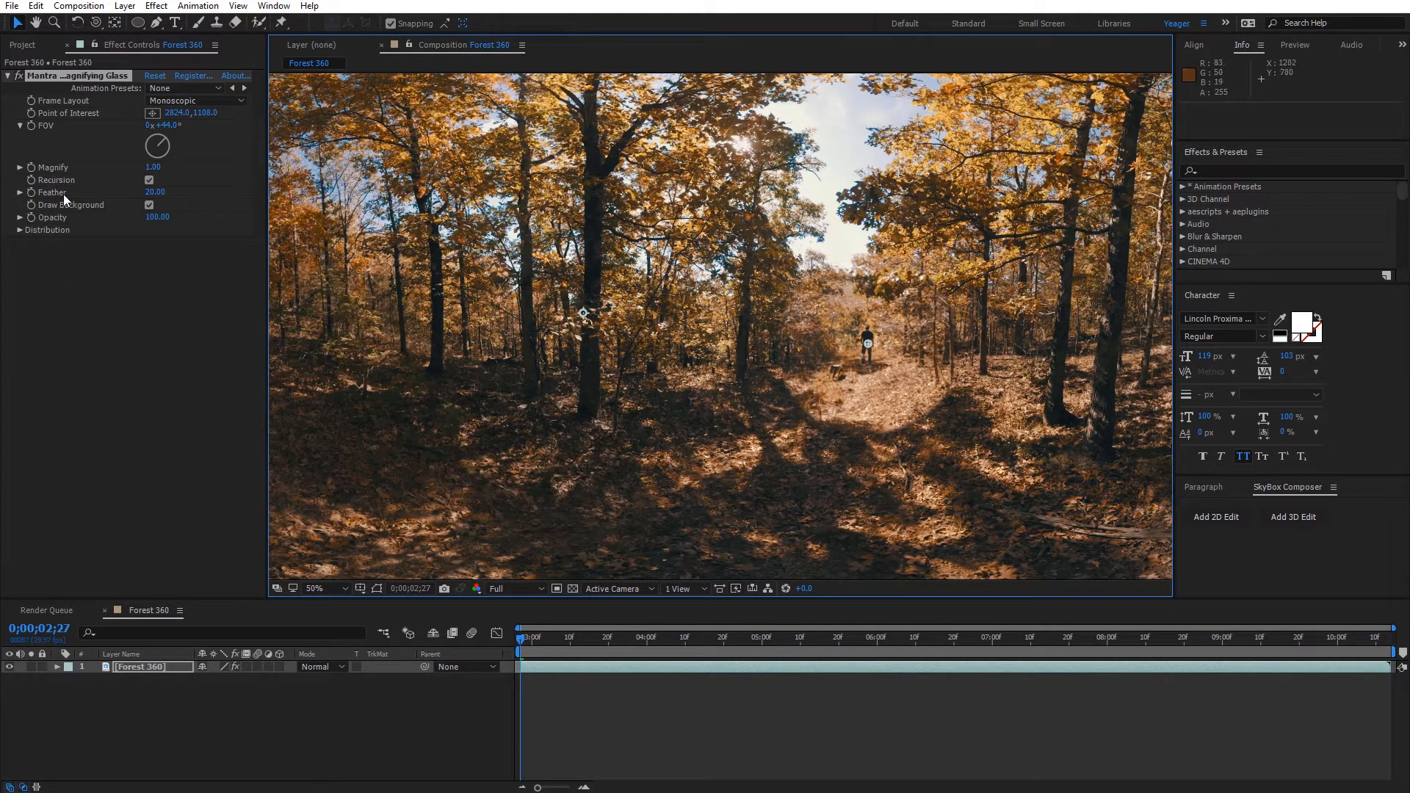
left_click_drag(154, 192, 250, 204)
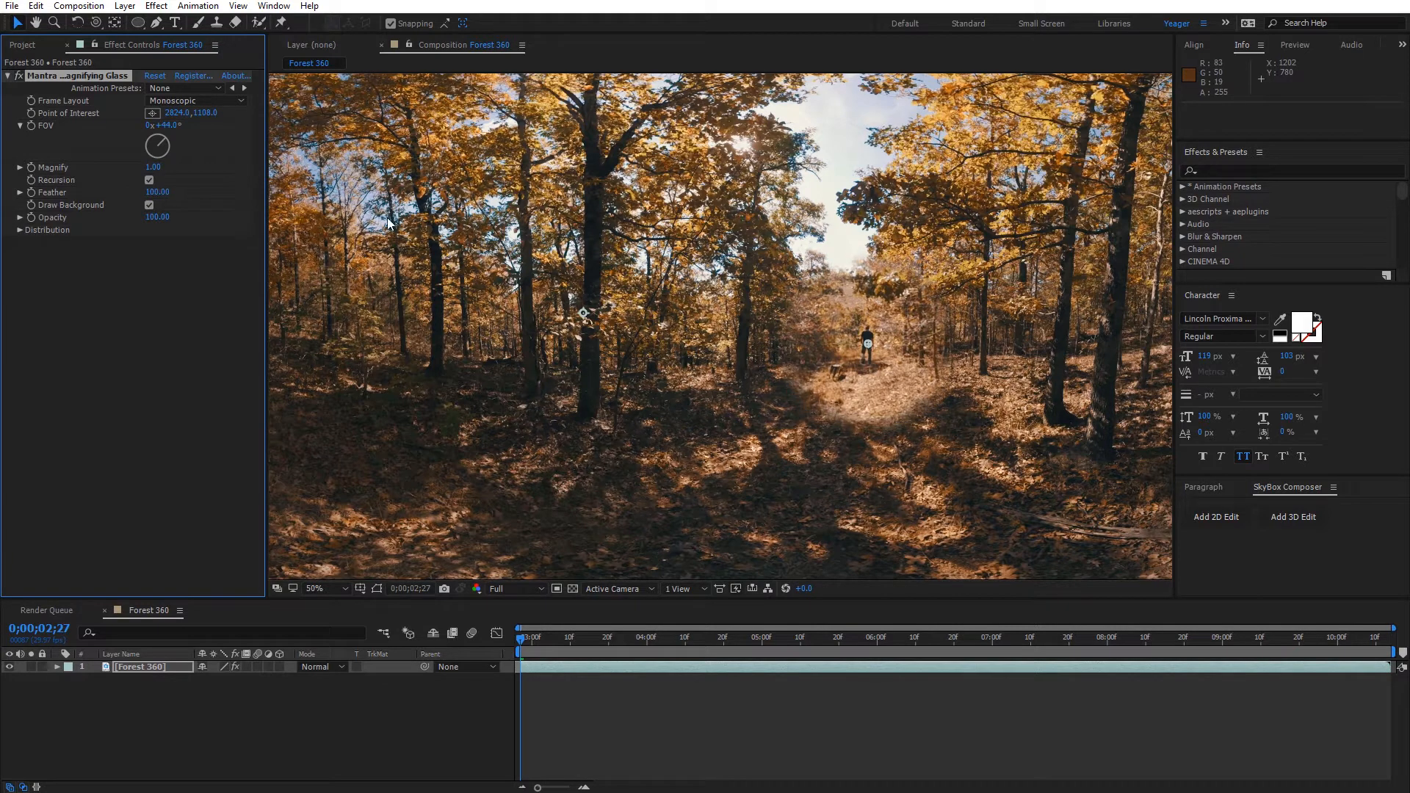
mouse_move(867, 343)
left_mouse_down()
mouse_move(822, 374)
mouse_move(874, 355)
mouse_move(866, 346)
left_mouse_up()
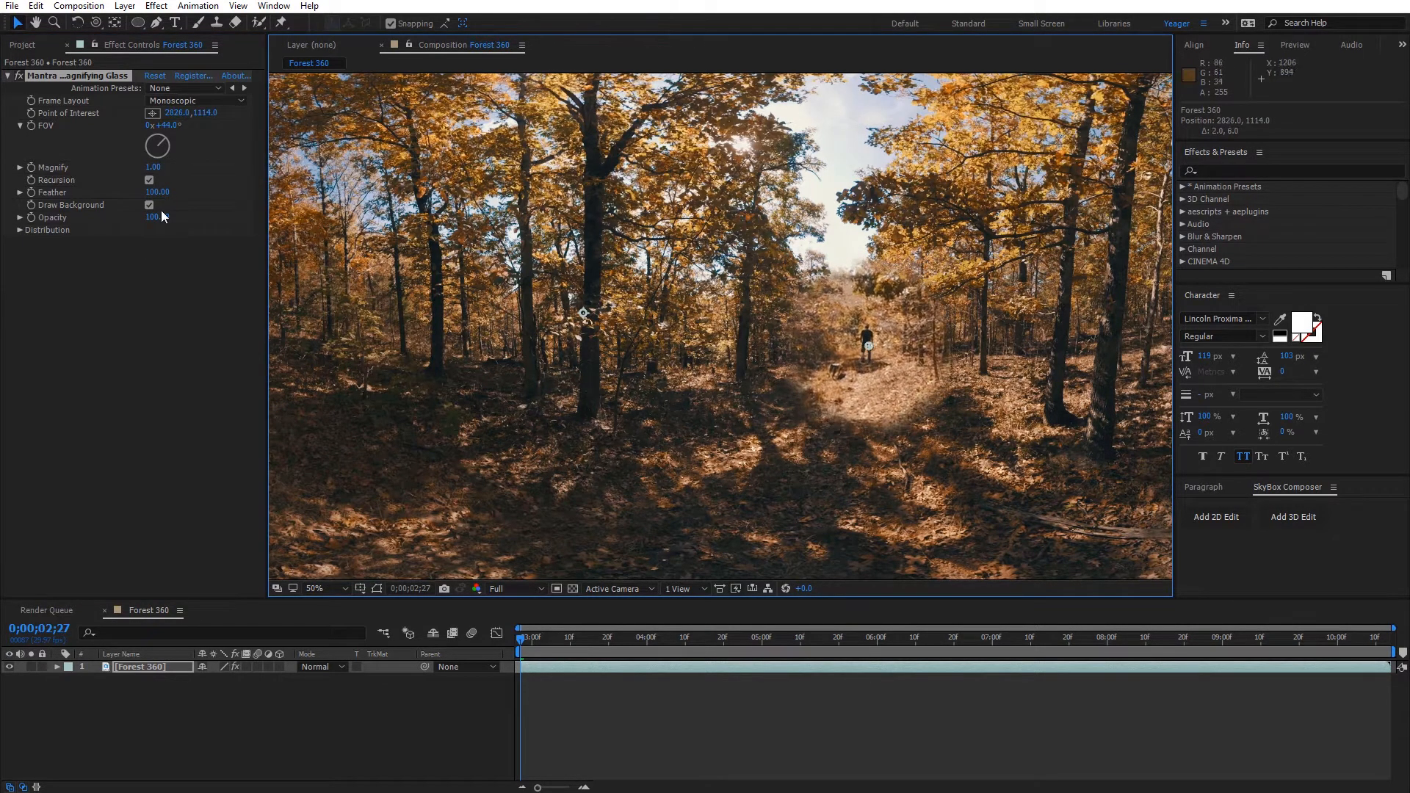
left_click_drag(159, 193, 2, 197)
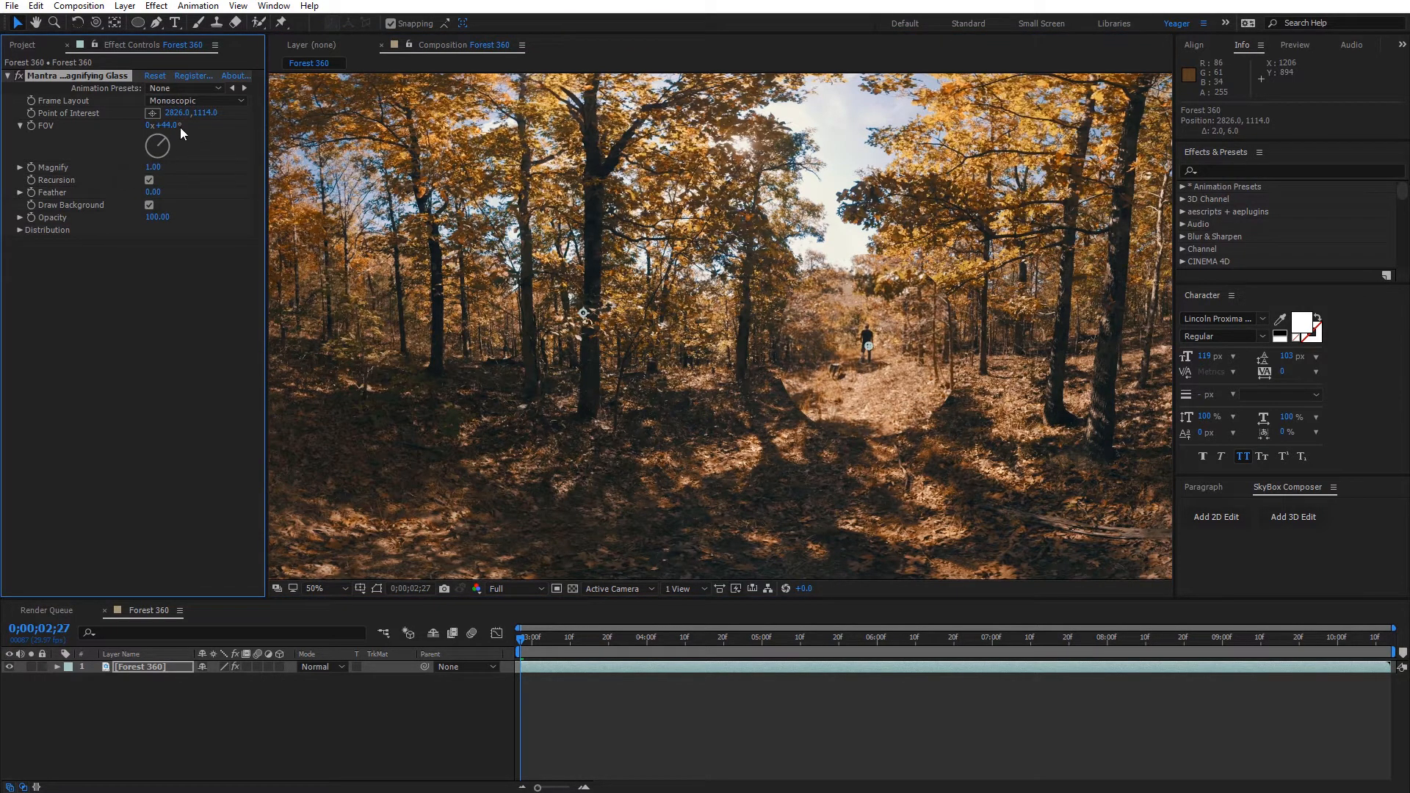
Set Magnify to 2 and shift the point of interest near the person to about 2807, 1113.
left_click(154, 168)
type("2")
key("Return")
key("period")
key("period")
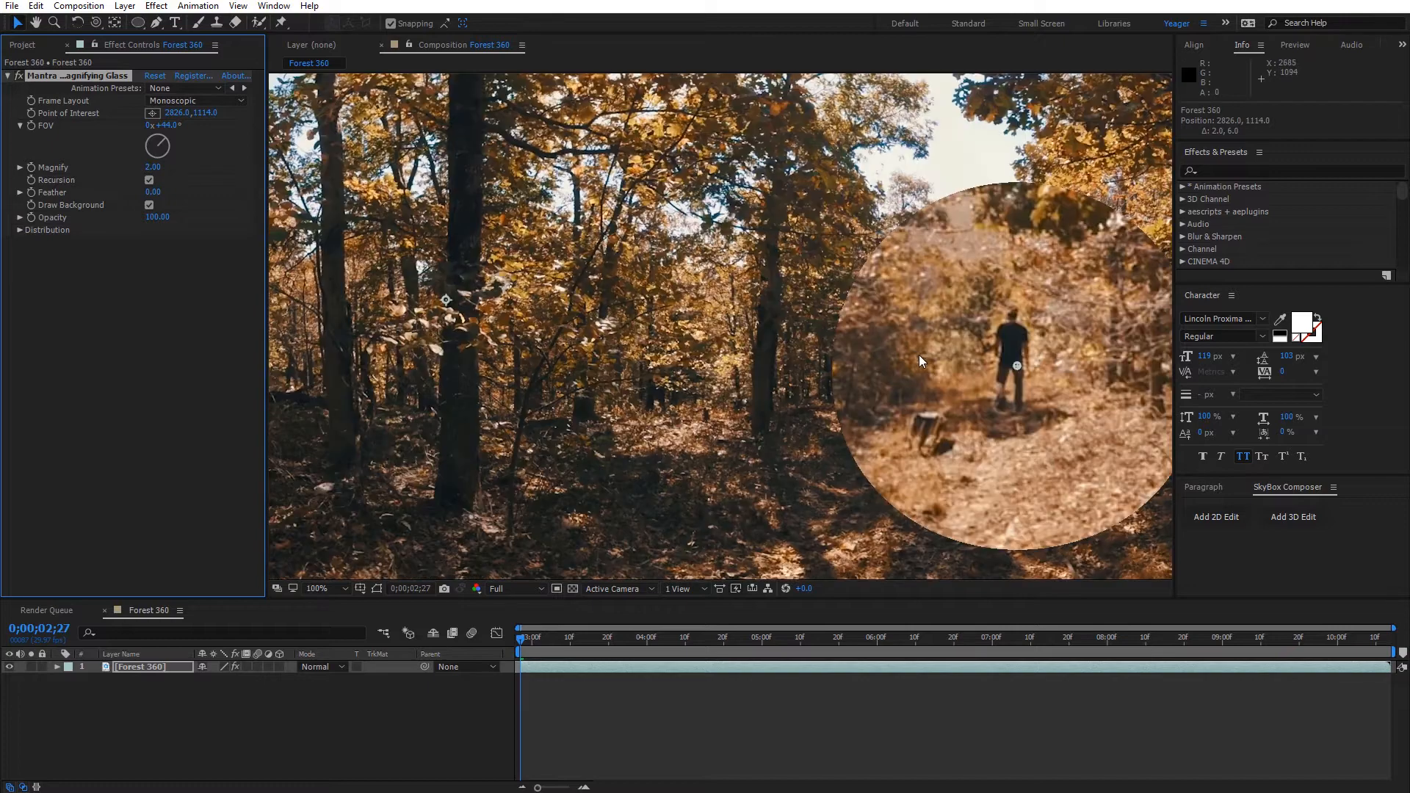
left_click_drag(918, 355, 763, 338)
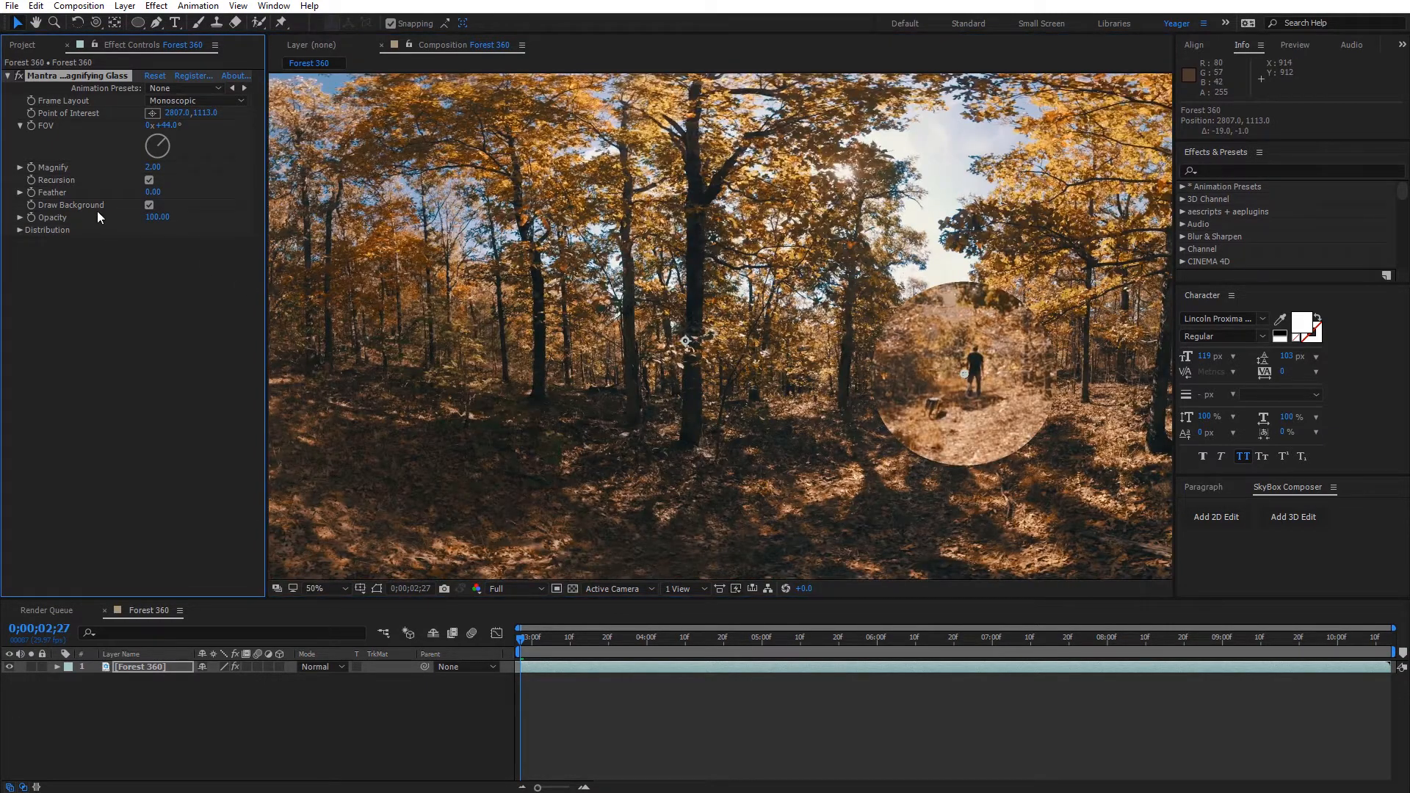
Turn off Draw Background and fine-tune the point of interest on the person to about 2813, 1119.
left_click(149, 206)
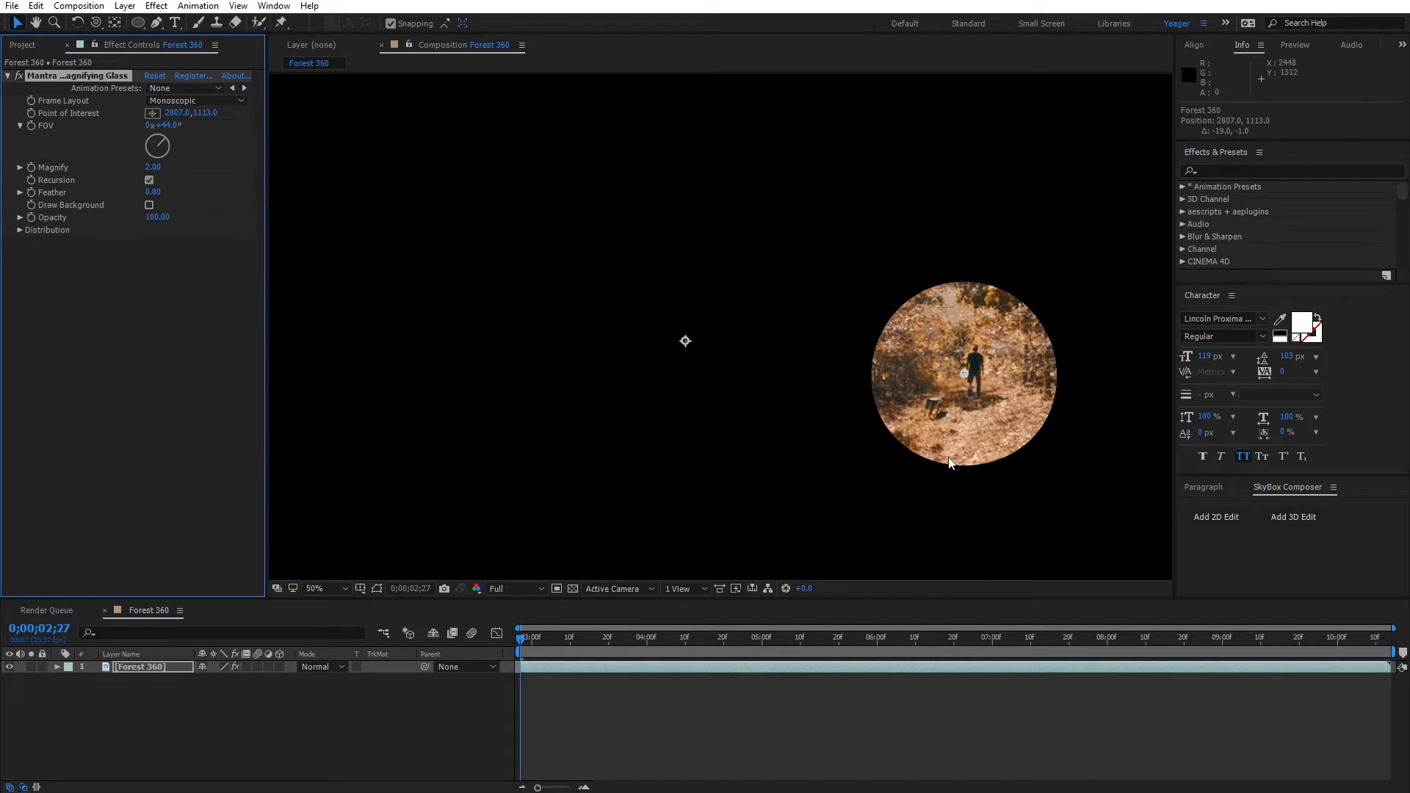
mouse_move(965, 373)
left_mouse_down()
mouse_move(888, 371)
mouse_move(966, 377)
left_mouse_up()
key("comma")
key("comma")
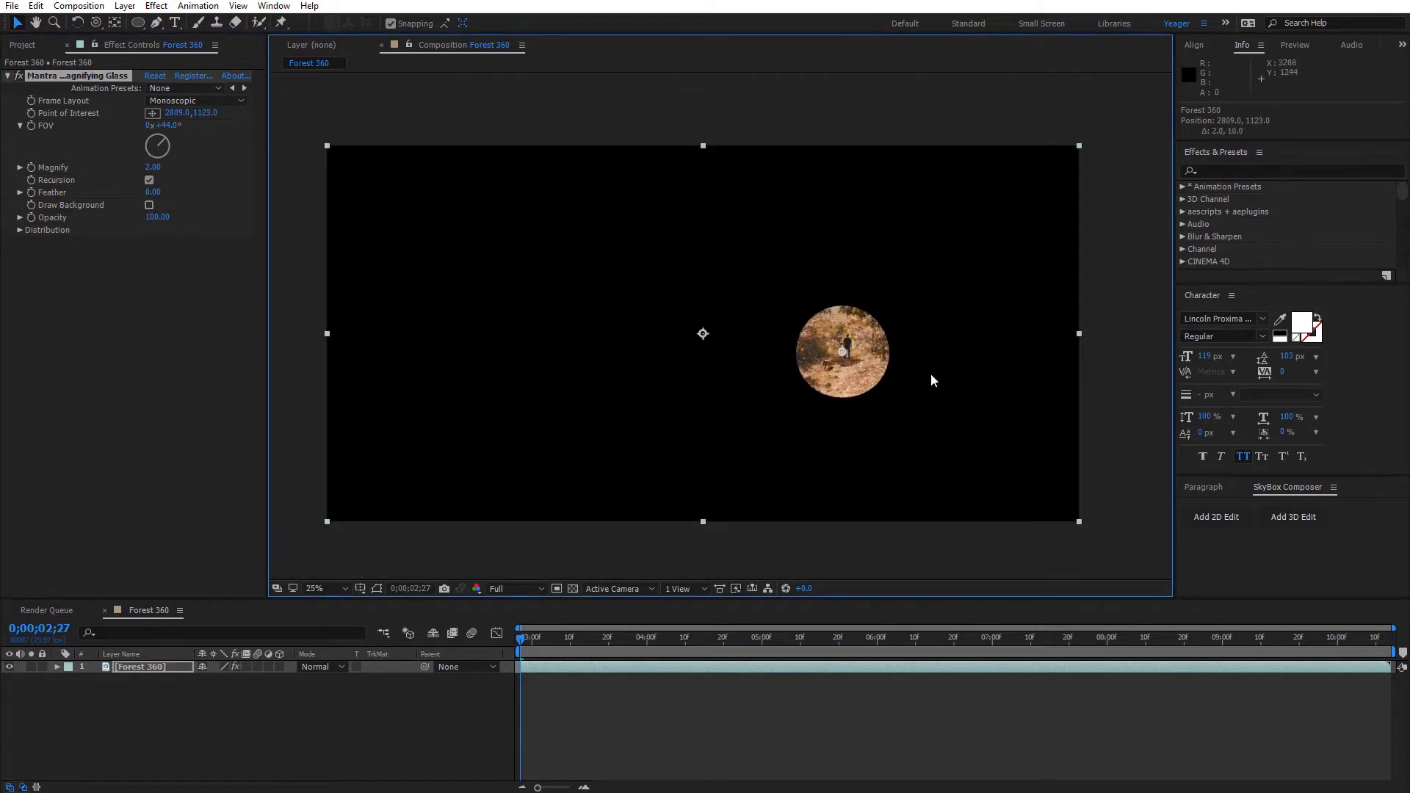
mouse_move(843, 349)
left_mouse_down()
mouse_move(671, 394)
mouse_move(439, 347)
mouse_move(455, 310)
mouse_move(409, 309)
mouse_move(494, 425)
mouse_move(686, 252)
mouse_move(900, 334)
mouse_move(920, 381)
mouse_move(956, 373)
mouse_move(831, 346)
mouse_move(844, 355)
left_mouse_up()
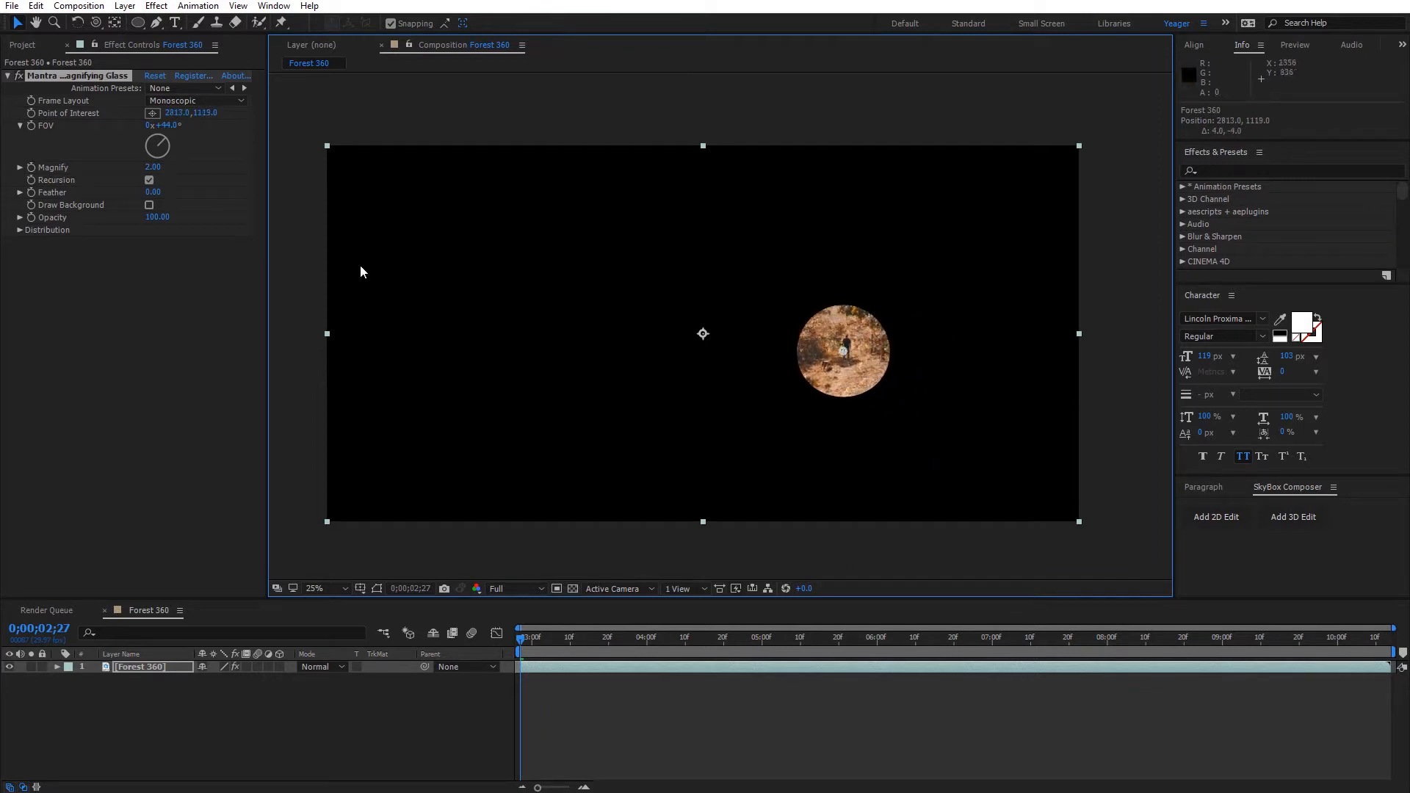
key("period")
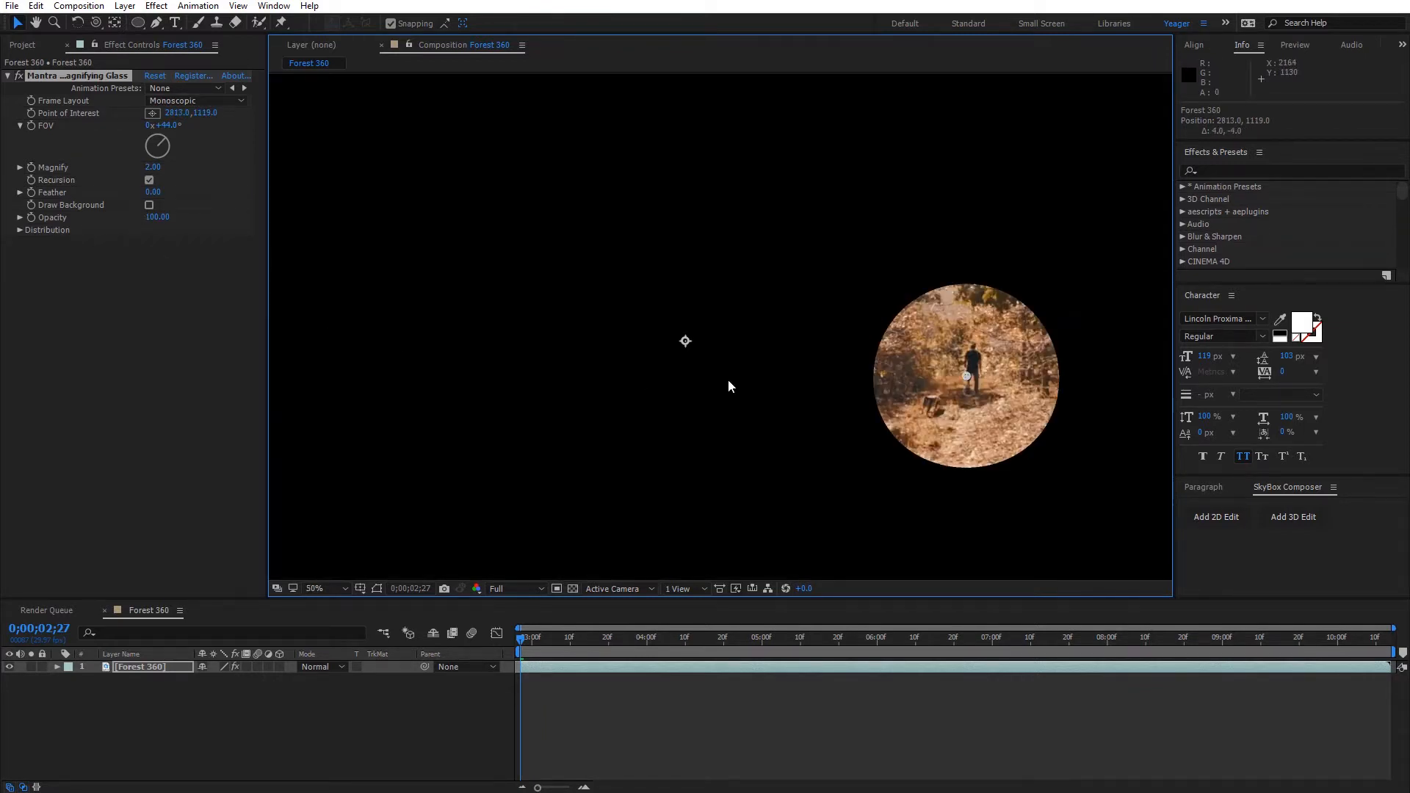
Duplicate the Forest 360 layer and remove the Magnifying Glass effect from the lower copy.
key("comma")
left_click(145, 673)
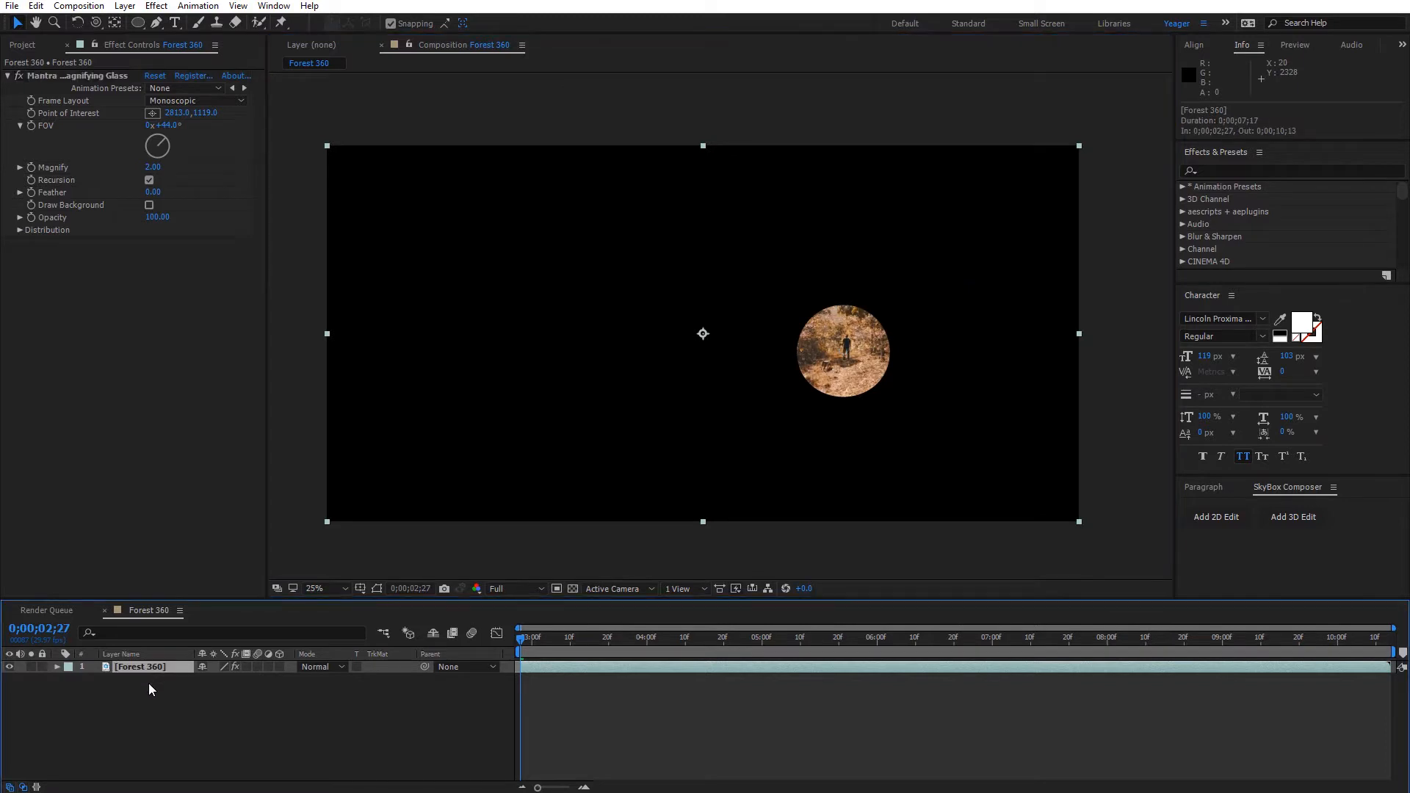
key("ctrl+d")
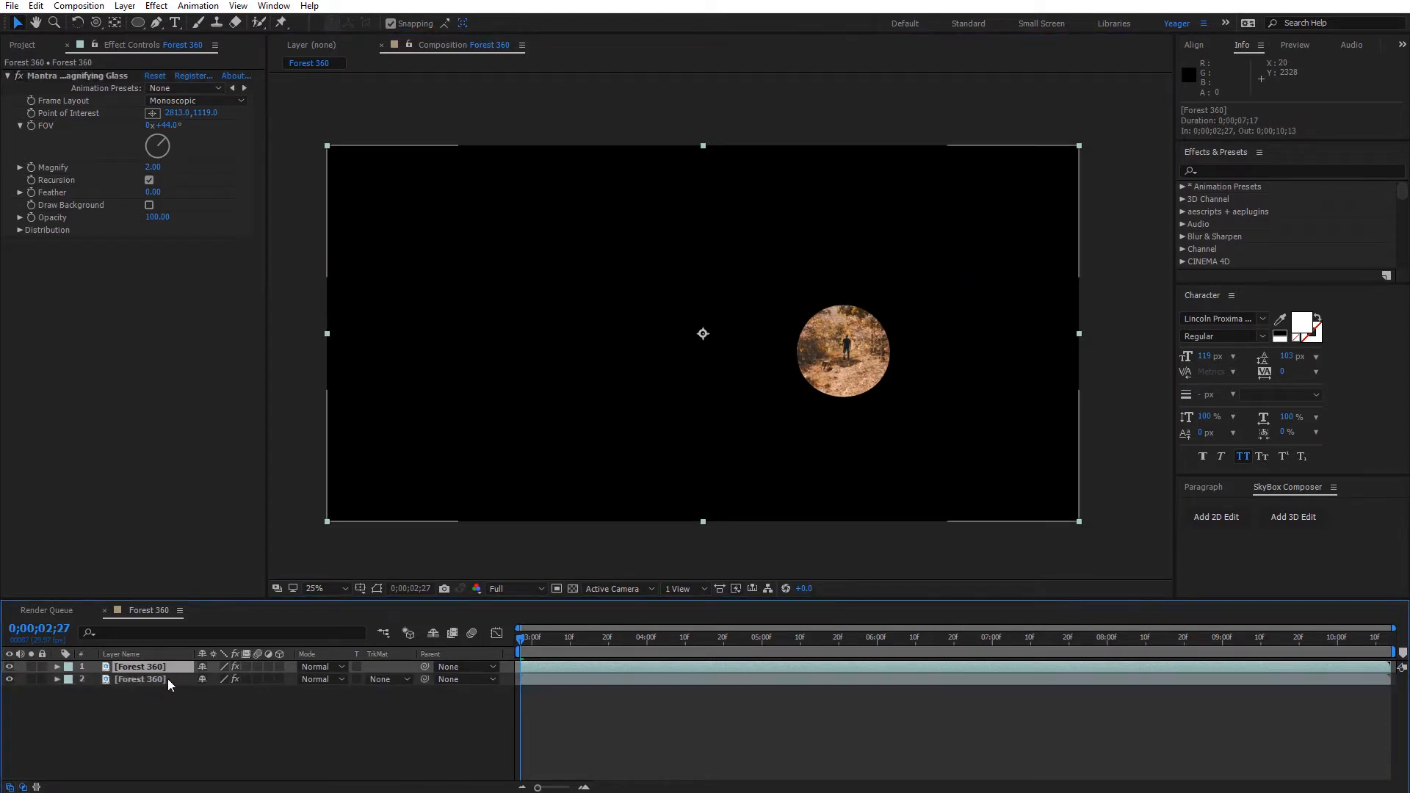
left_click(142, 680)
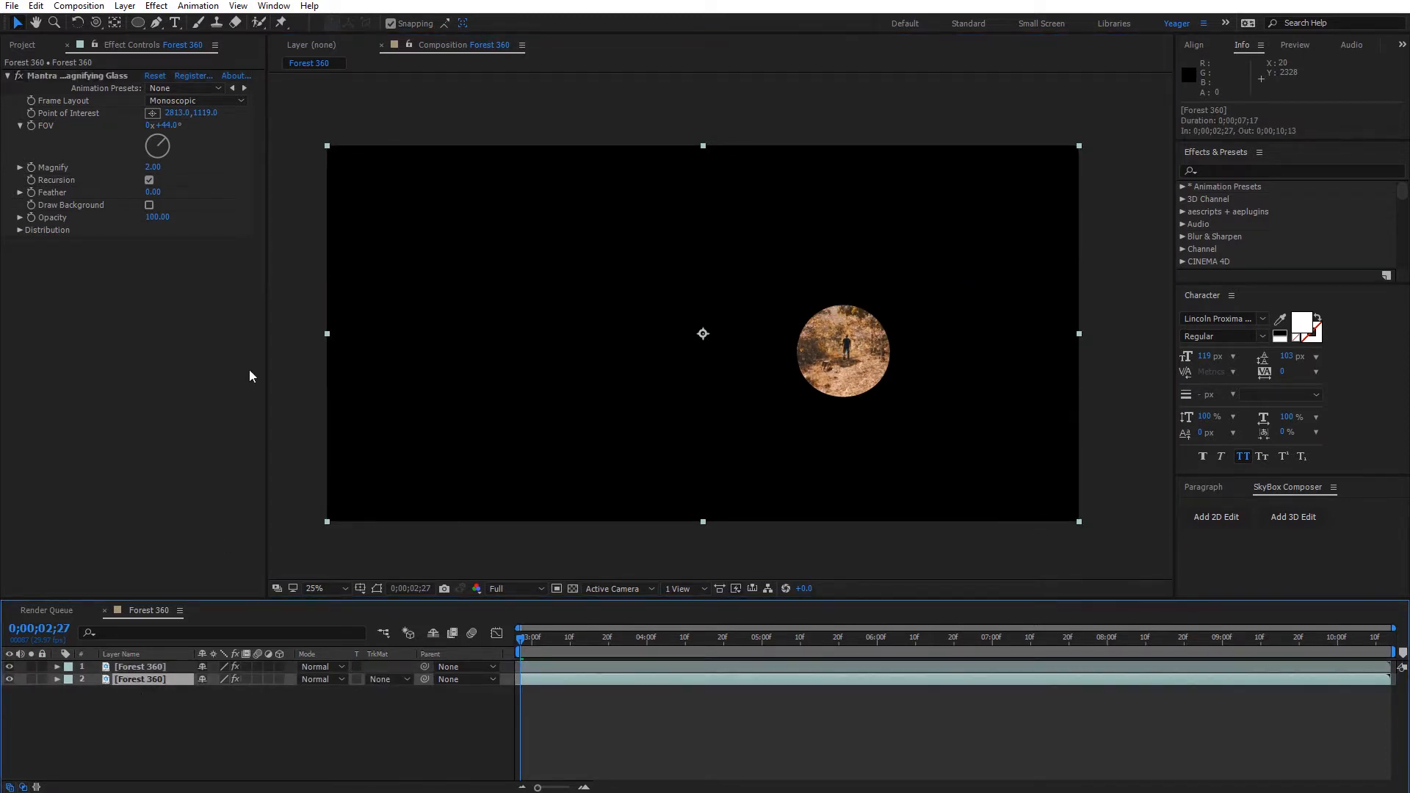
left_click(94, 78)
key("Delete")
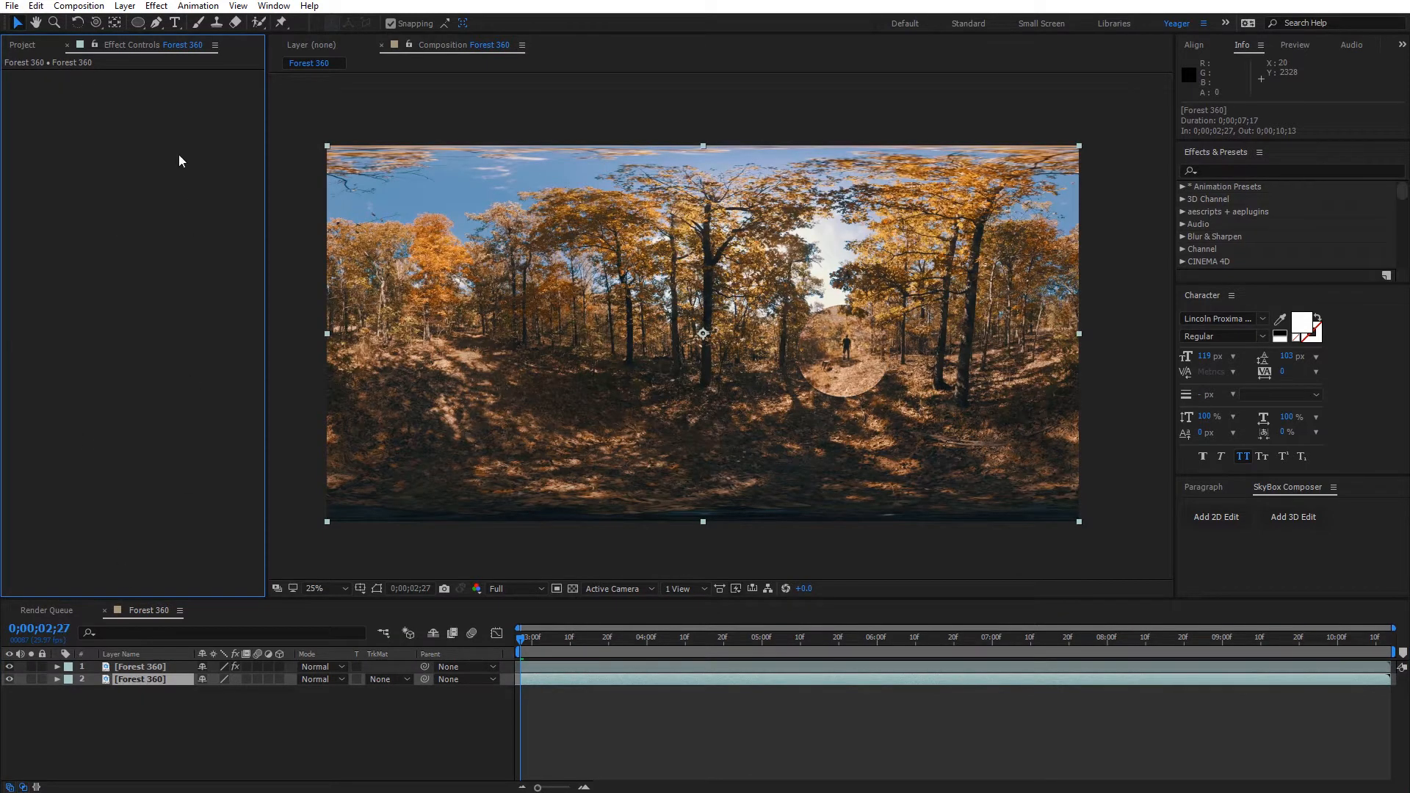
Apply SkyBox Blur to the lower Forest 360 layer and set its Blurriness to 78.
left_click(157, 6)
mouse_move(267, 321)
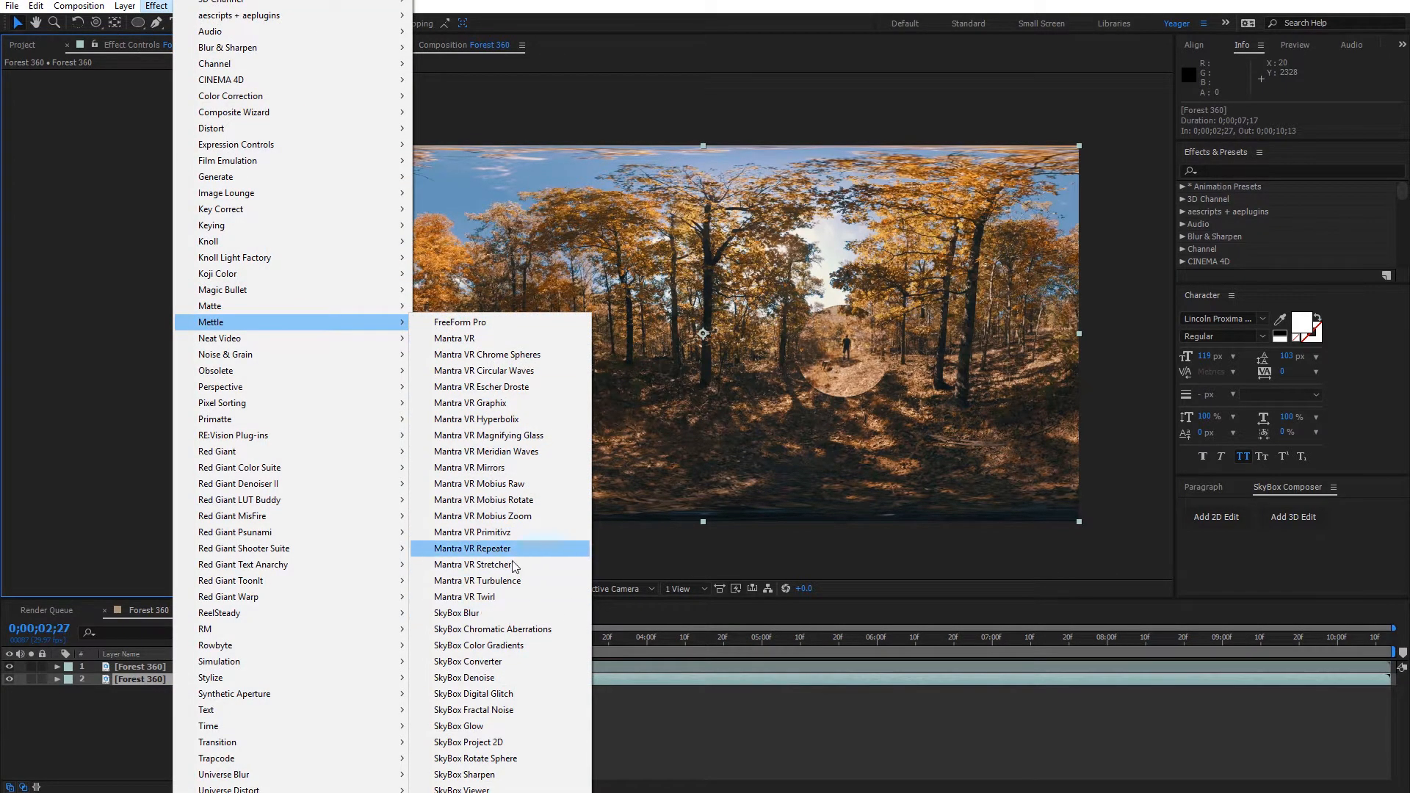
left_click(511, 614)
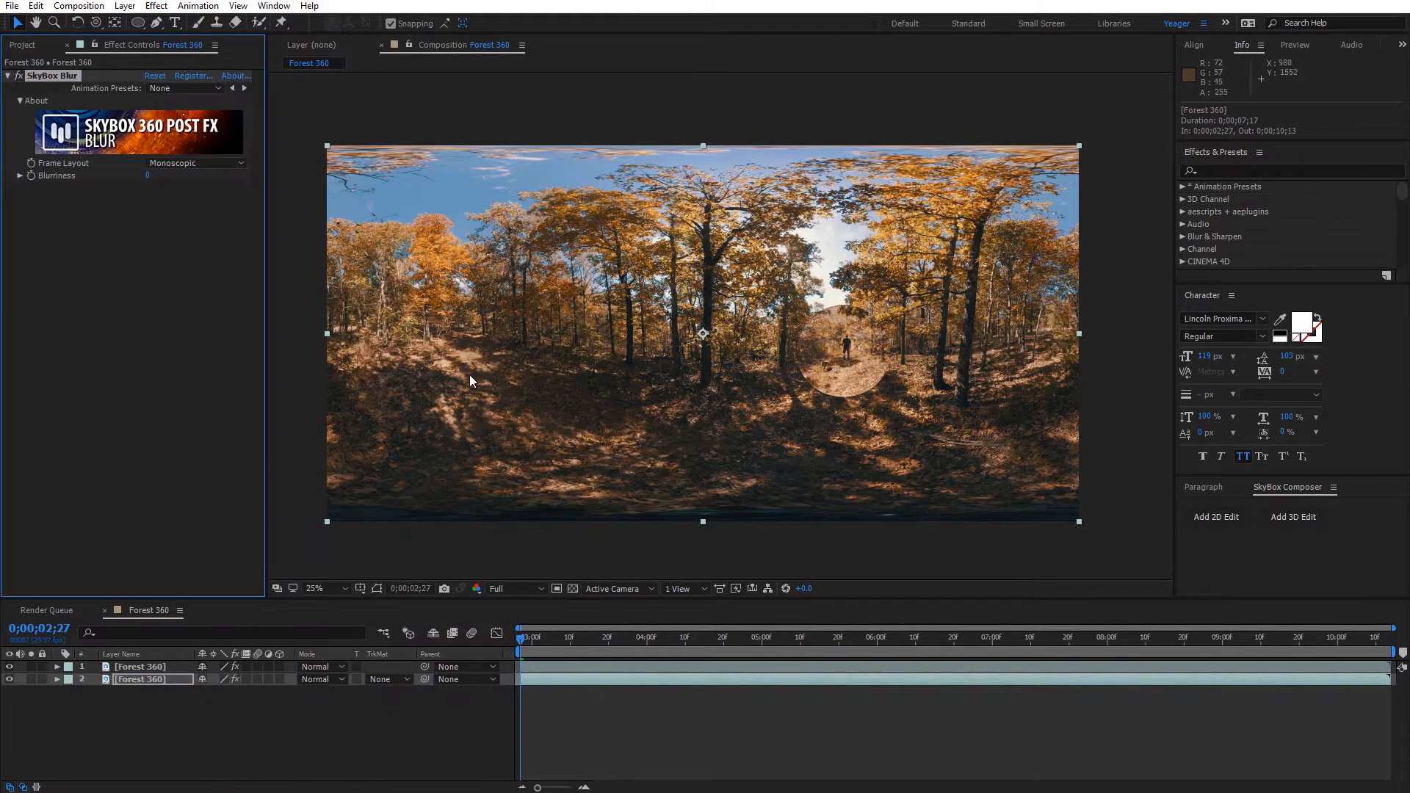
left_click_drag(160, 176, 217, 181)
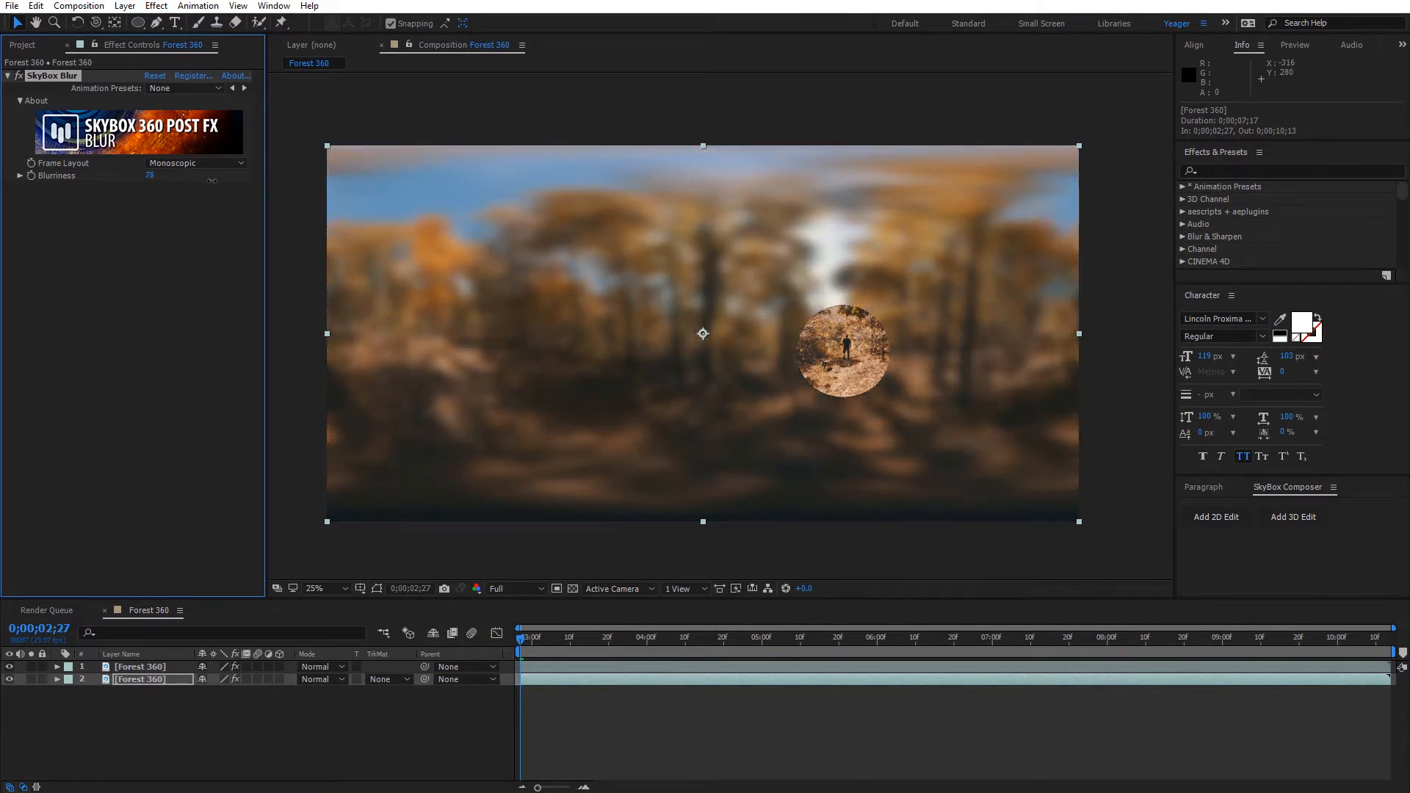
key("period")
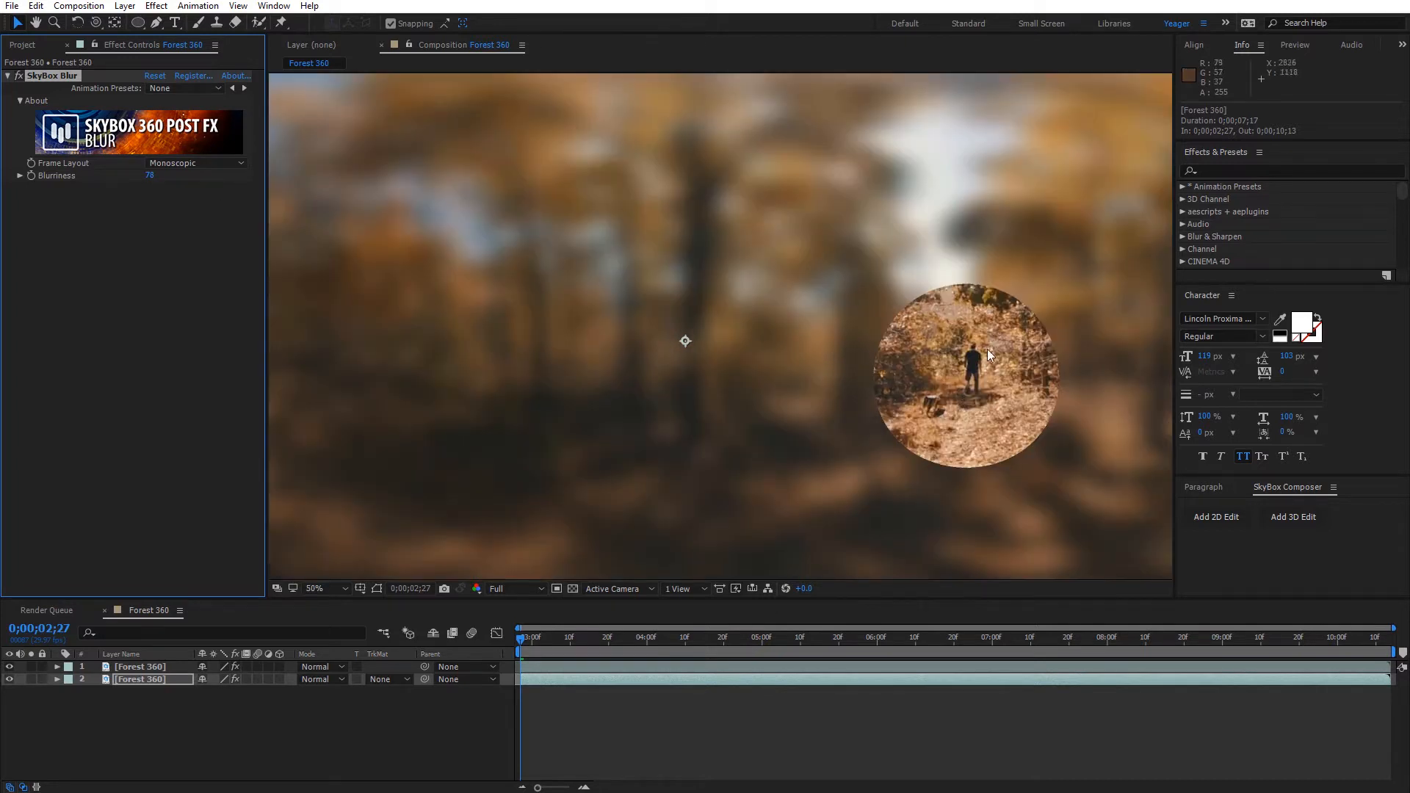
On the upper Forest 360 layer, reposition the magnifier's point of interest near the person at about 2790, 1120.
left_click(151, 668)
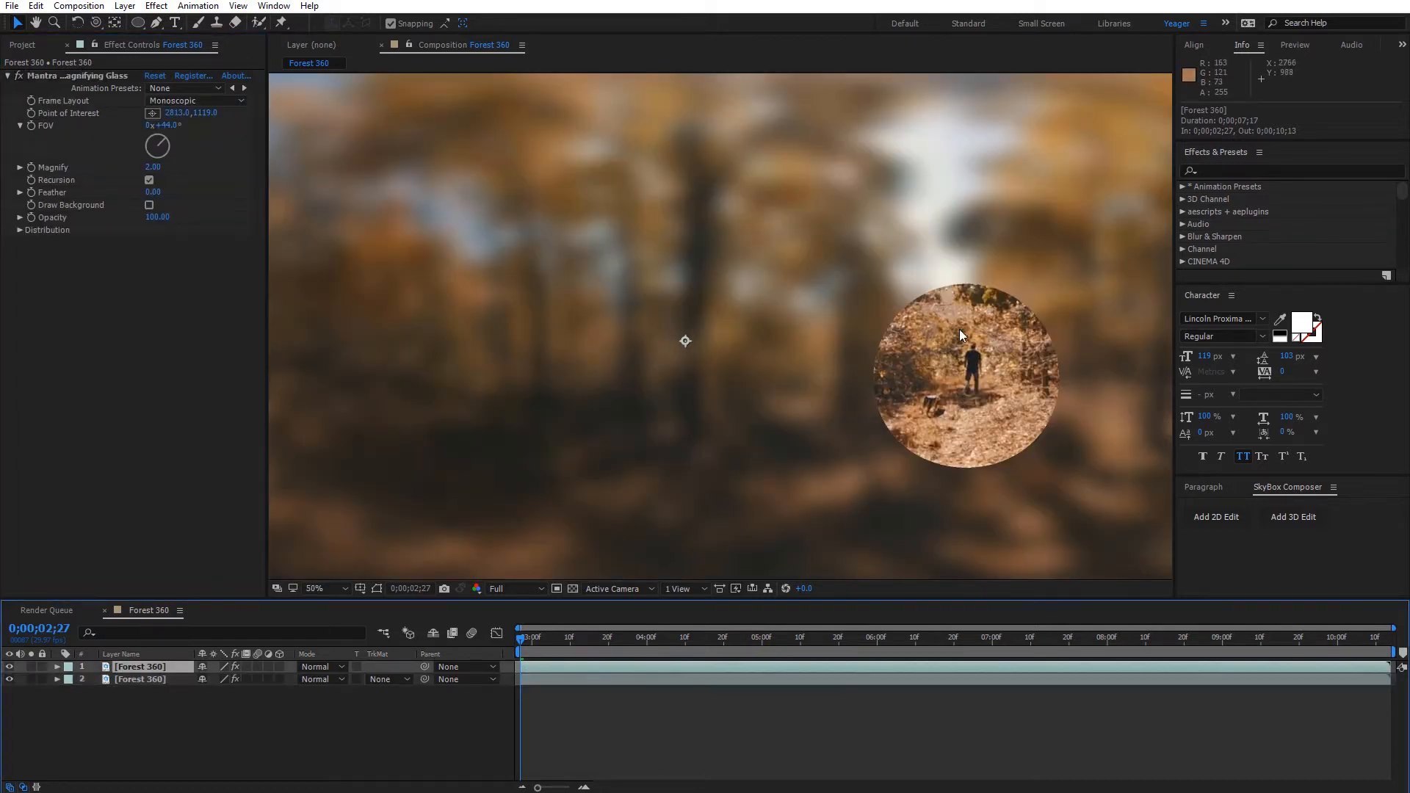
left_click(154, 115)
left_click(906, 354)
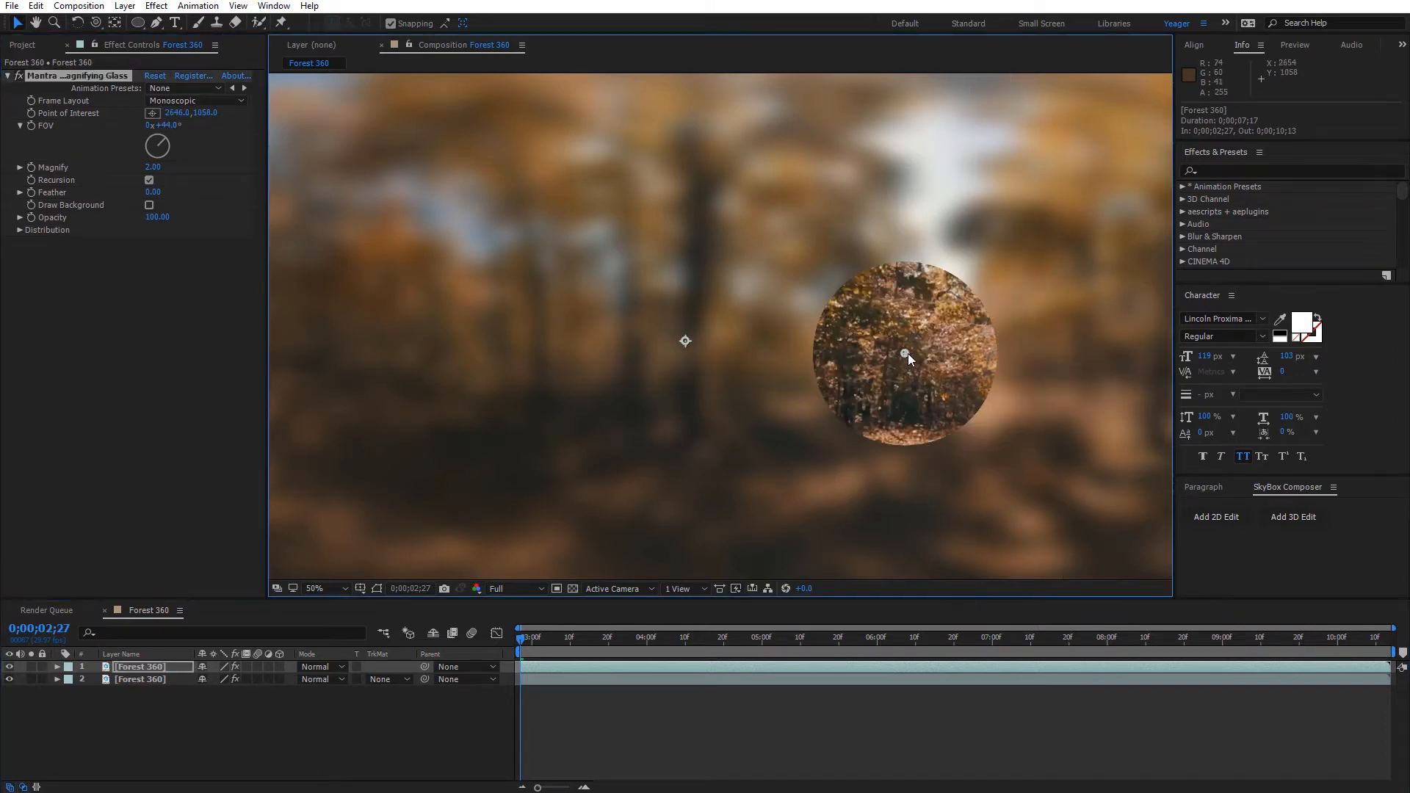
left_click_drag(907, 354, 958, 376)
key("comma")
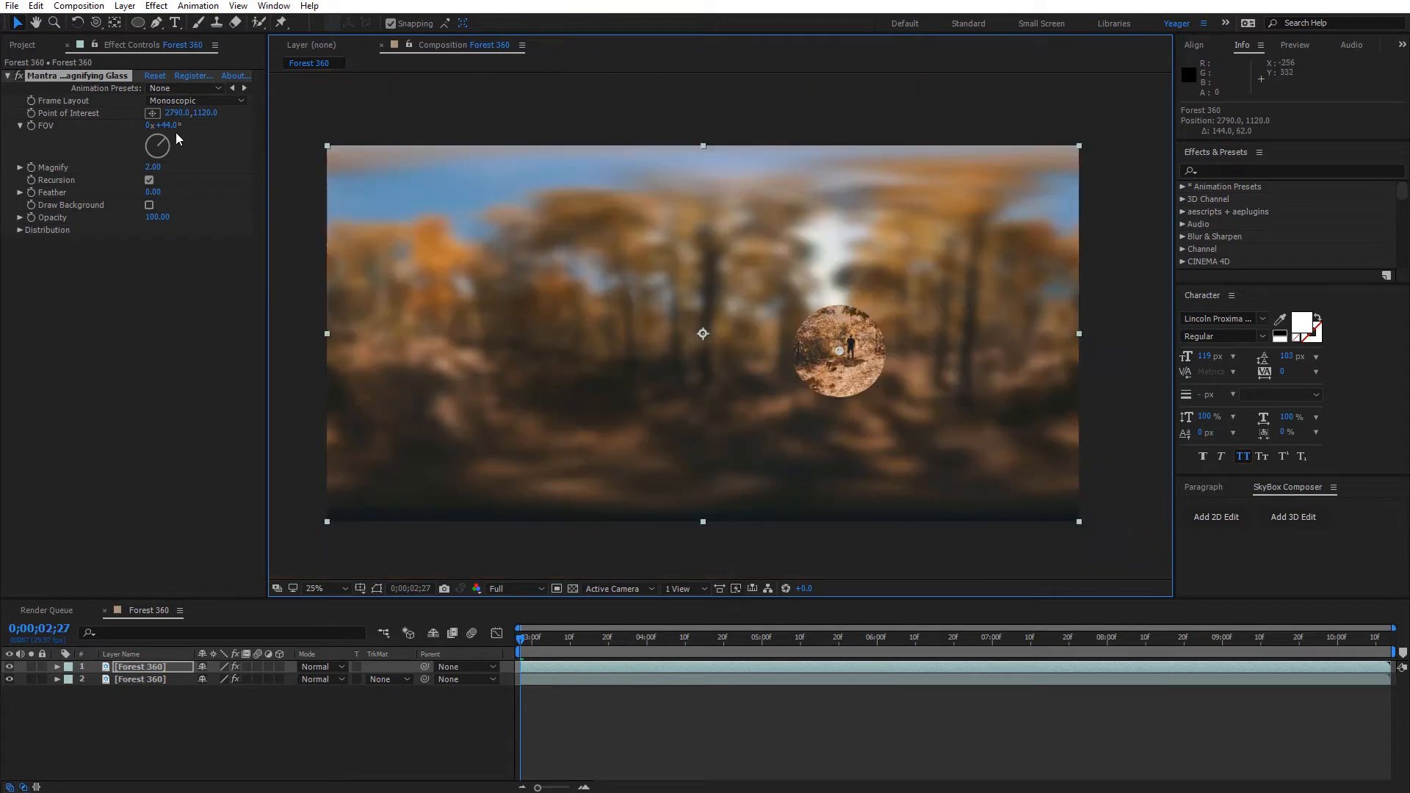
Enlarge the lens to a 128° FOV centred at about 2806, 1088, with Feather at 100.
mouse_move(173, 125)
left_mouse_down()
mouse_move(207, 125)
mouse_move(192, 129)
left_mouse_up()
left_click_drag(224, 130, 239, 130)
mouse_move(839, 351)
left_mouse_down()
mouse_move(580, 328)
mouse_move(460, 337)
mouse_move(704, 373)
mouse_move(852, 332)
mouse_move(843, 343)
left_mouse_up()
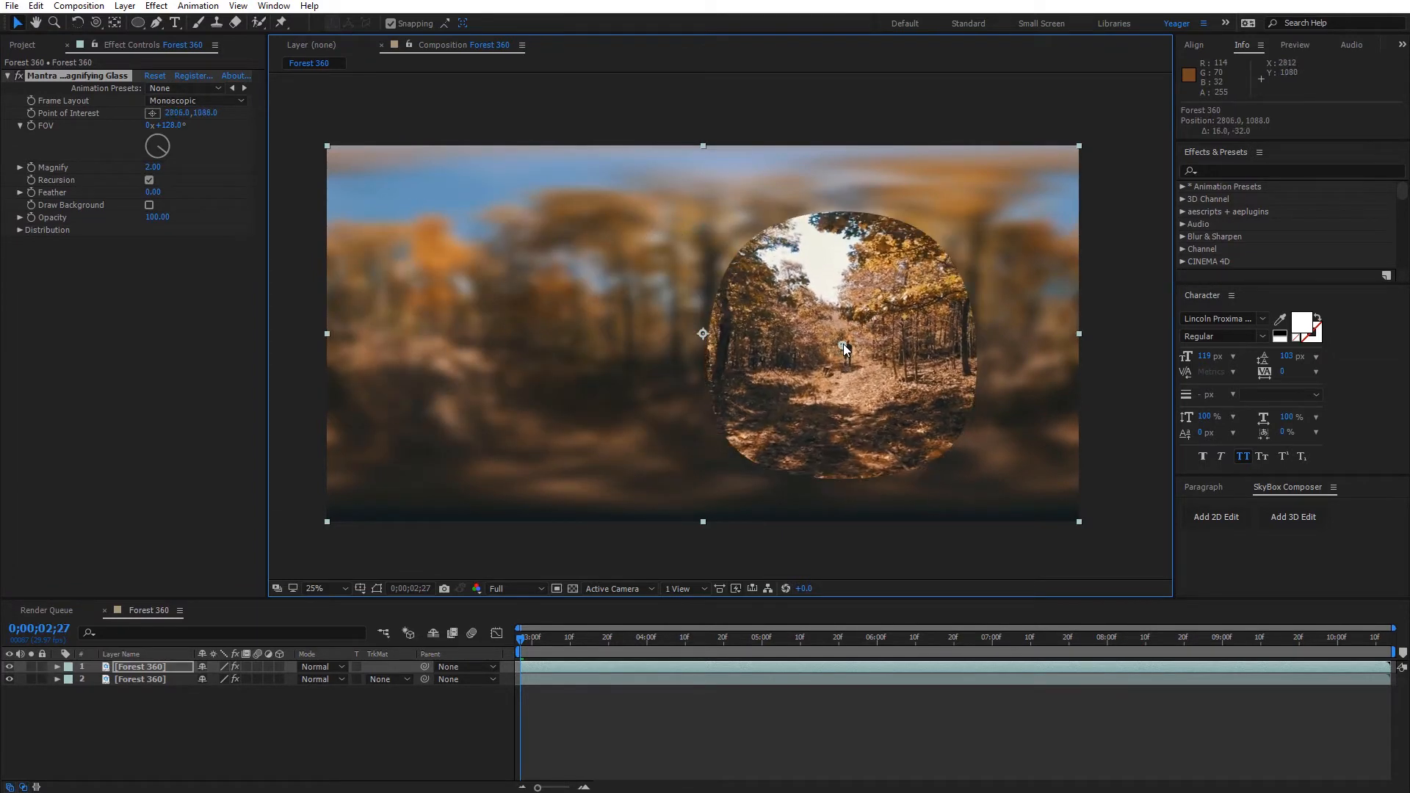
key("period")
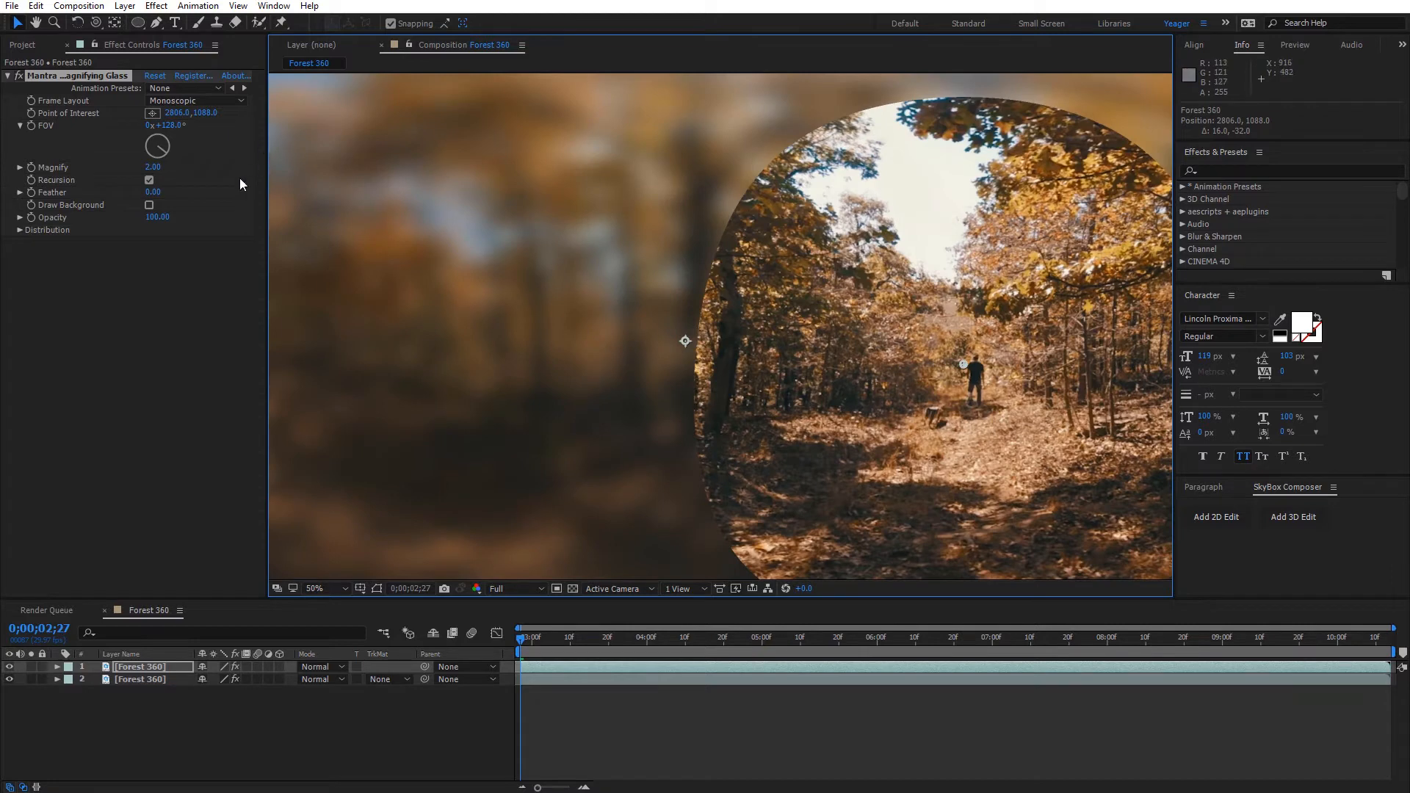
left_click_drag(153, 195, 279, 197)
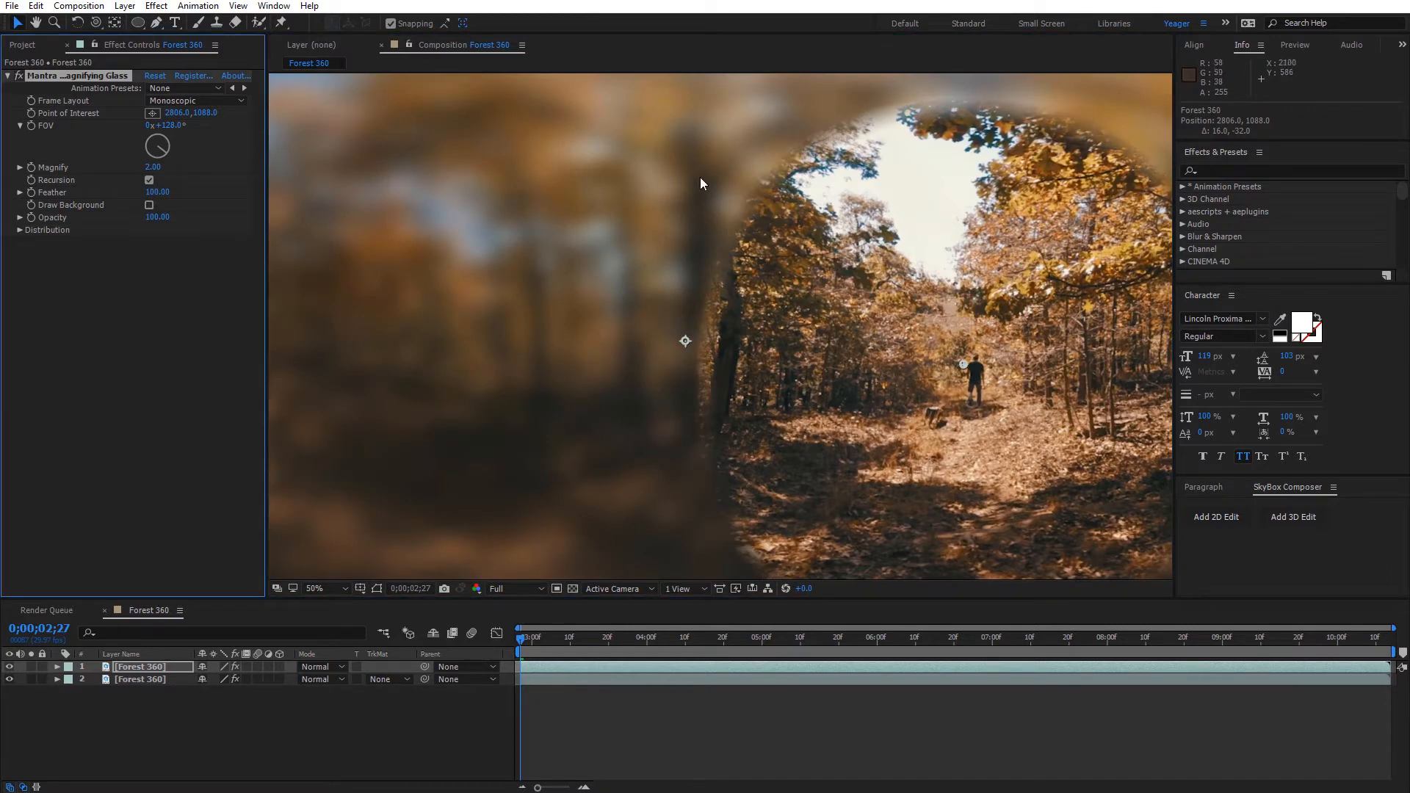
left_click_drag(1024, 380, 802, 353)
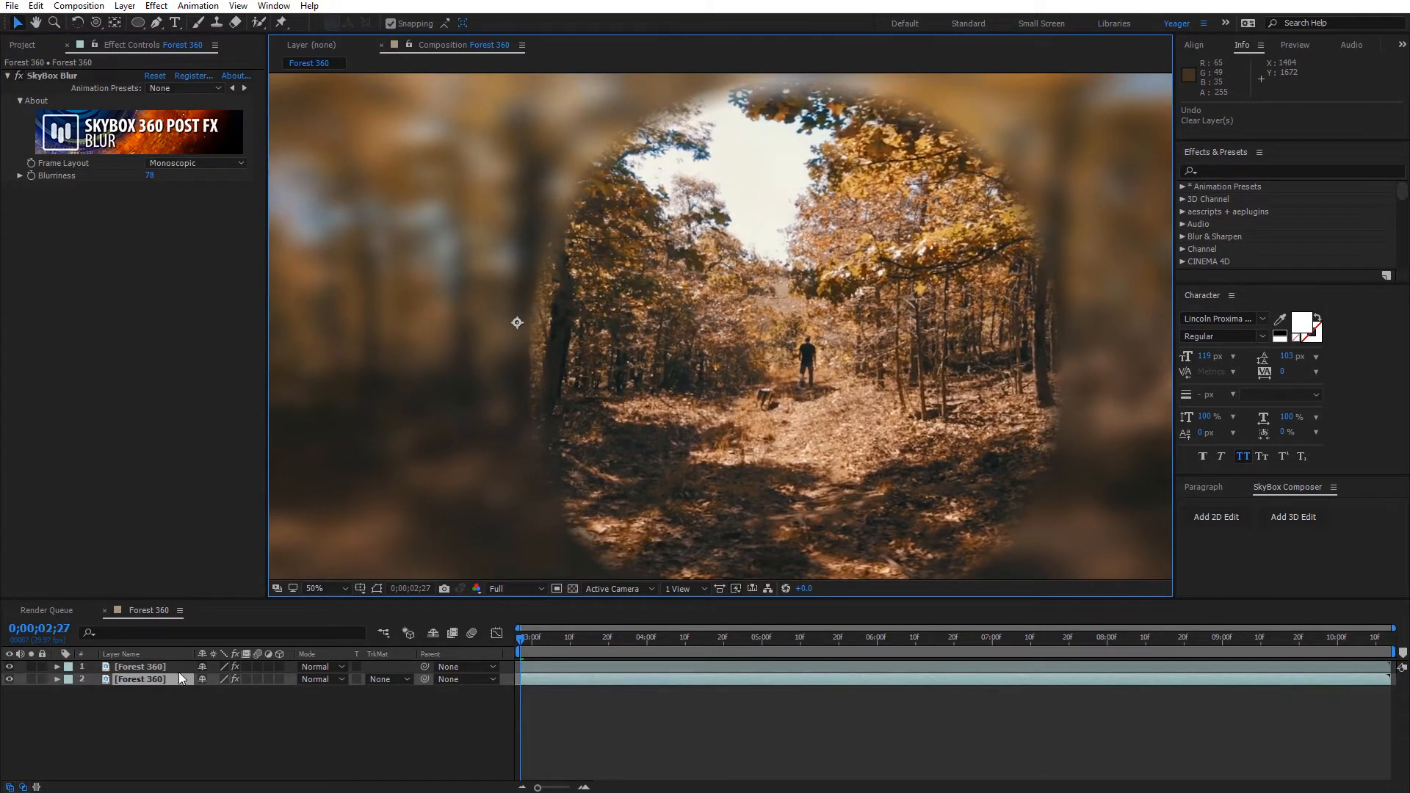
Delete the blurred lower layer and turn Draw Background back on for the remaining Forest 360 layer.
left_click(170, 681)
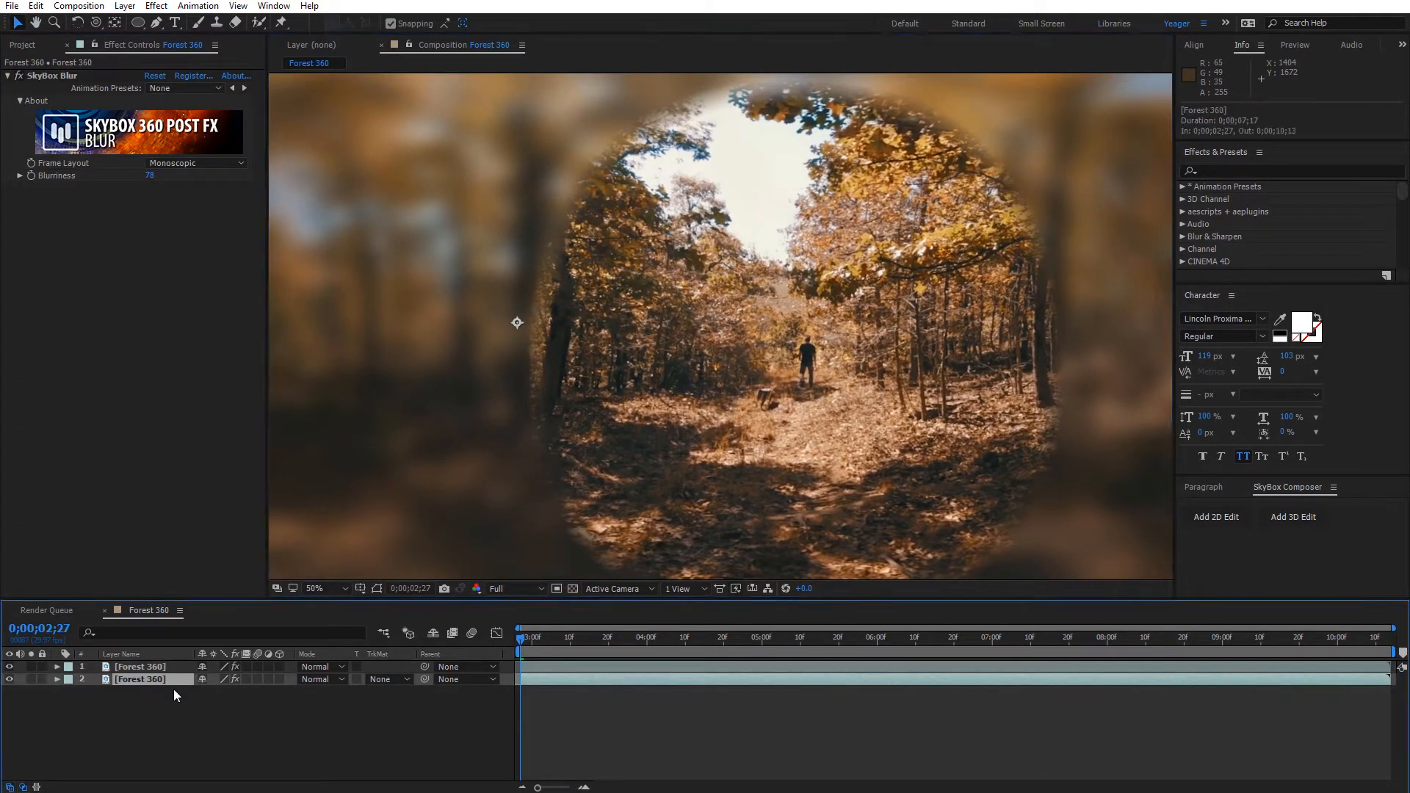
key("Delete")
left_click(160, 667)
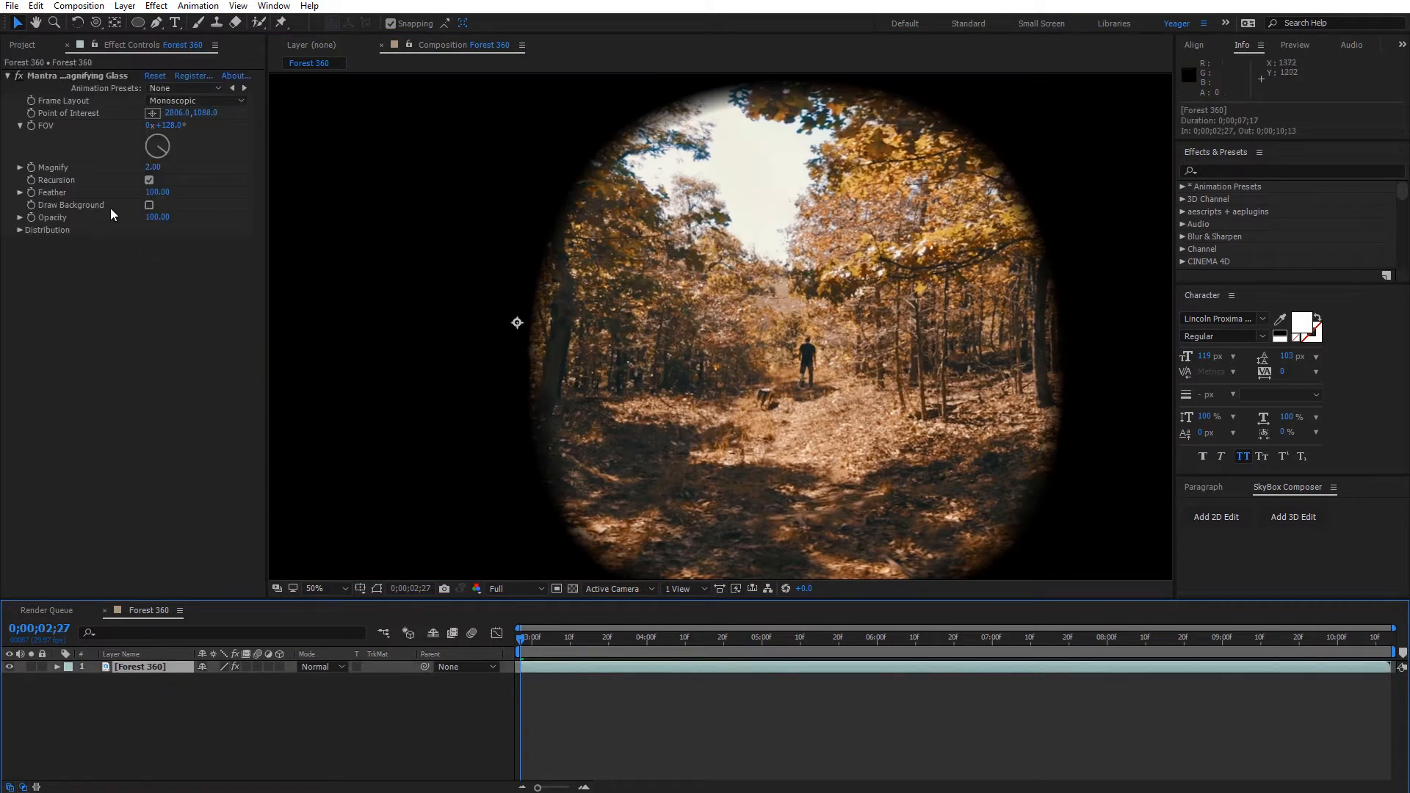
left_click(149, 207)
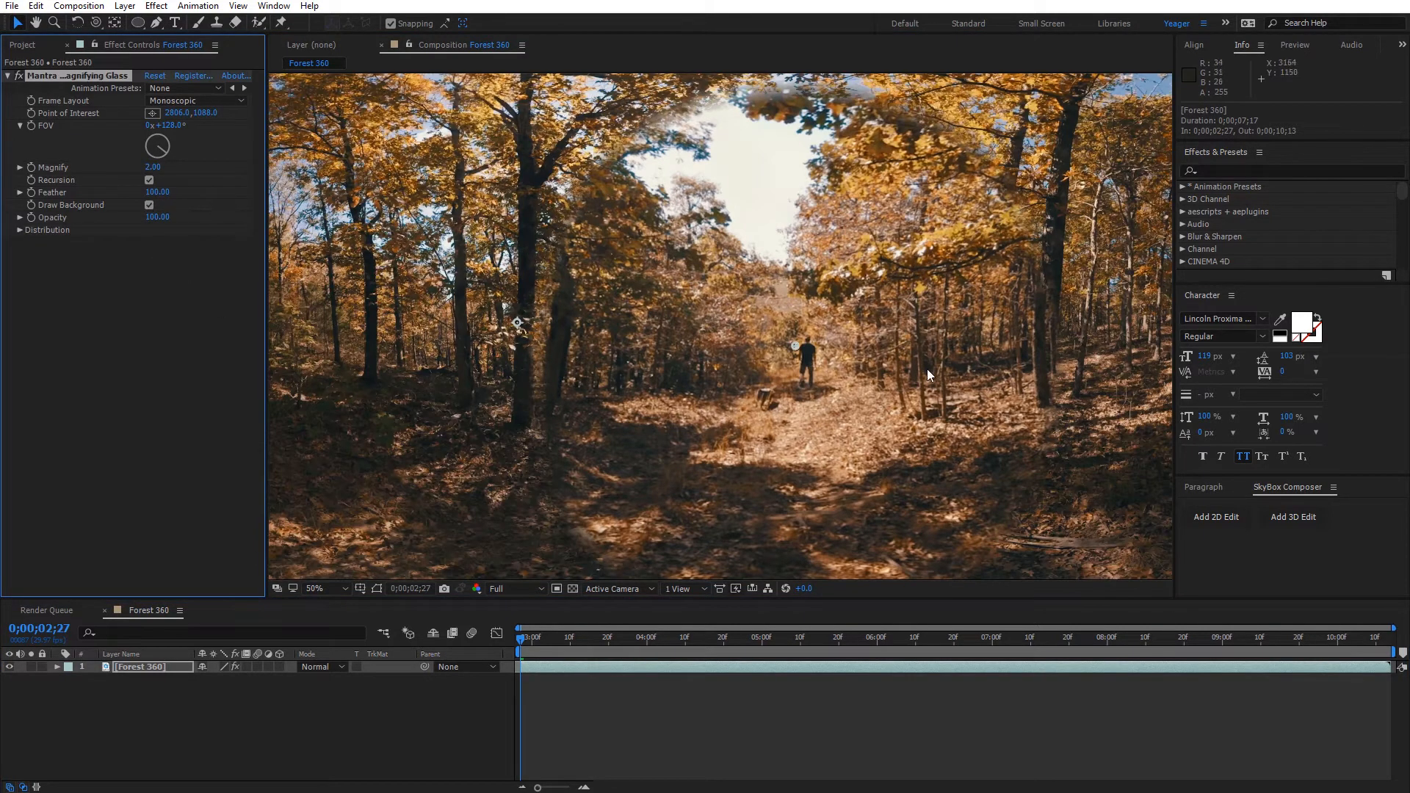
left_click_drag(927, 368, 859, 357)
key("v")
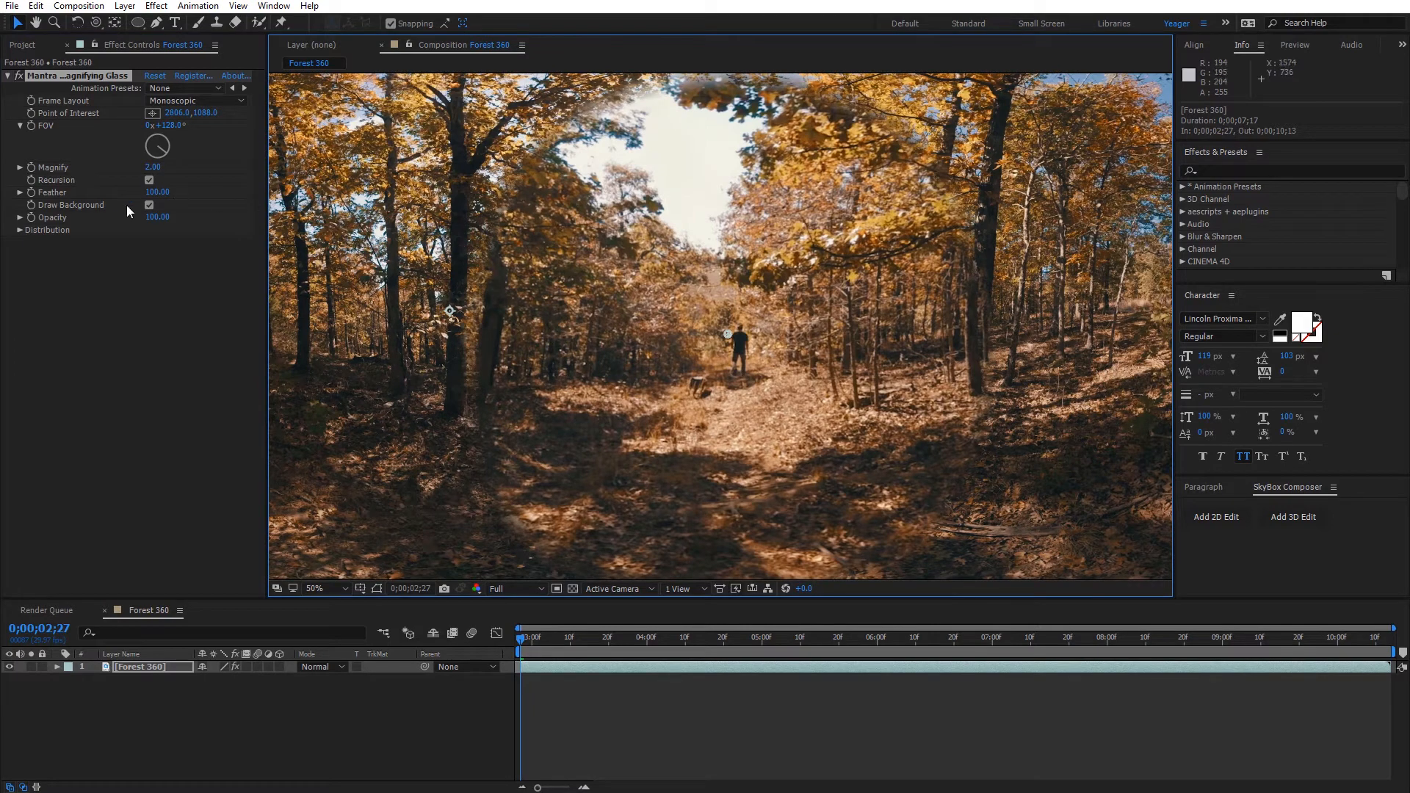
Reduce the lens FOV to 50° and set Feather to 0.
left_click_drag(152, 220, 185, 228)
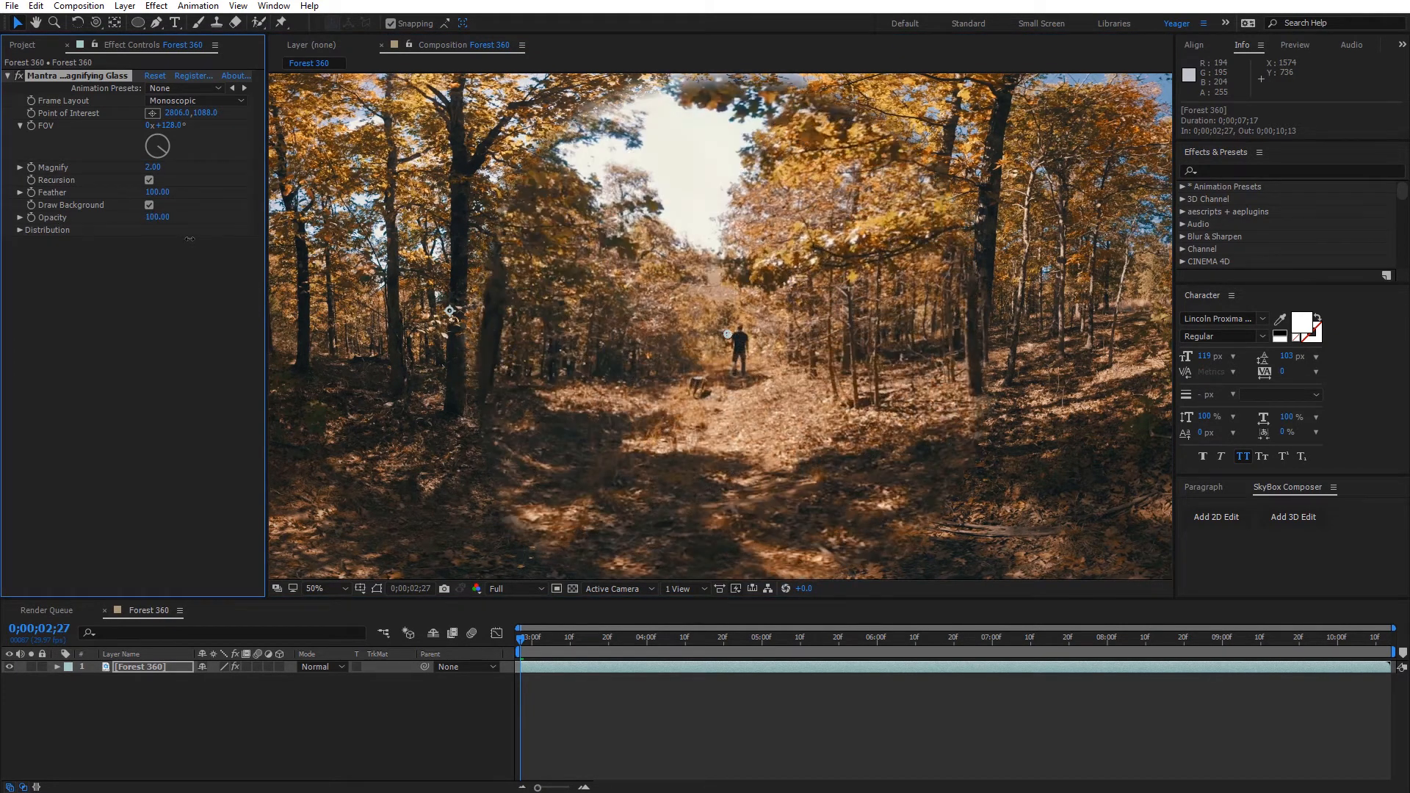
left_click_drag(162, 145, 138, 142)
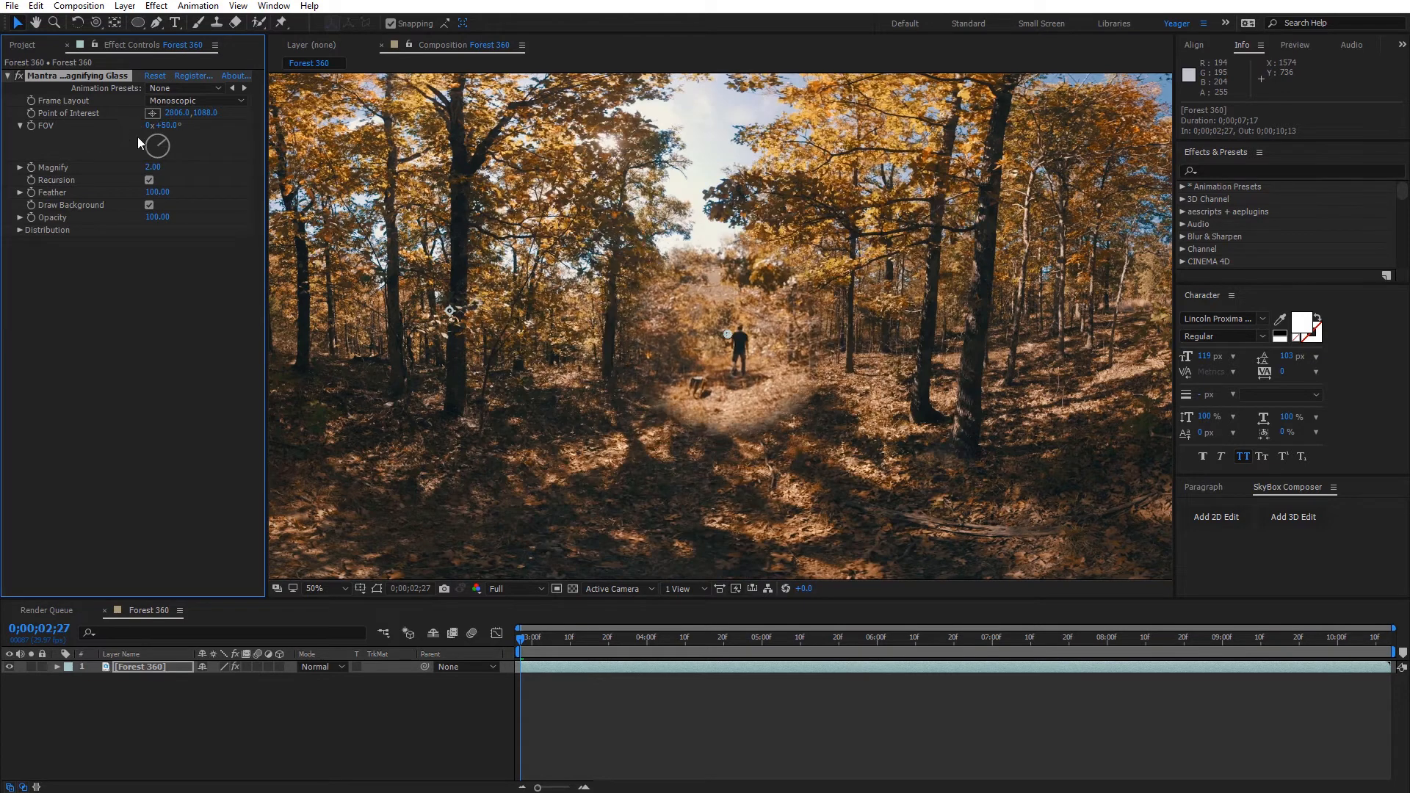
left_click(157, 192)
type("0")
key("Return")
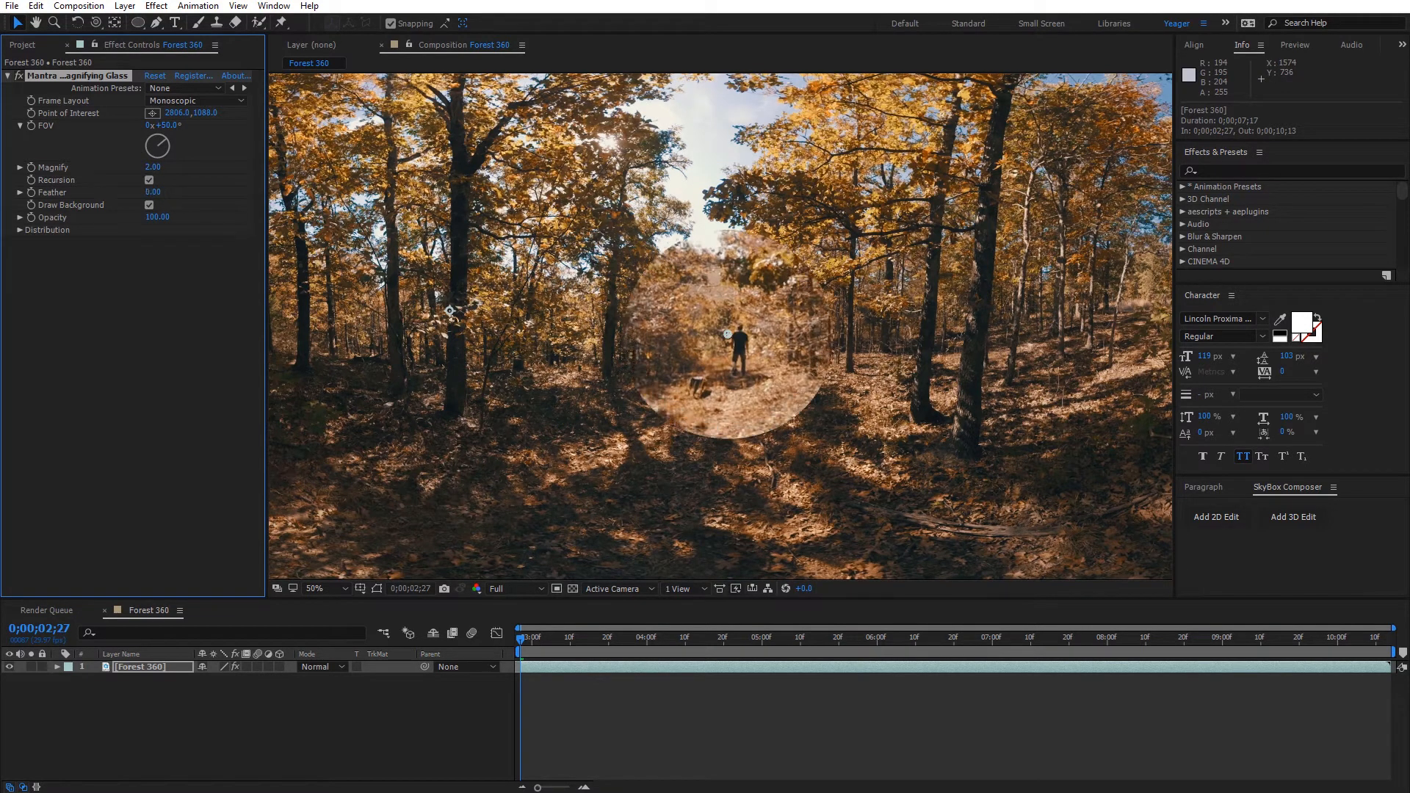
Test the lens with Opacity at 0, then restore Opacity to 100.
mouse_move(129, 219)
left_mouse_down()
mouse_move(57, 230)
mouse_move(225, 237)
mouse_move(112, 238)
left_mouse_up()
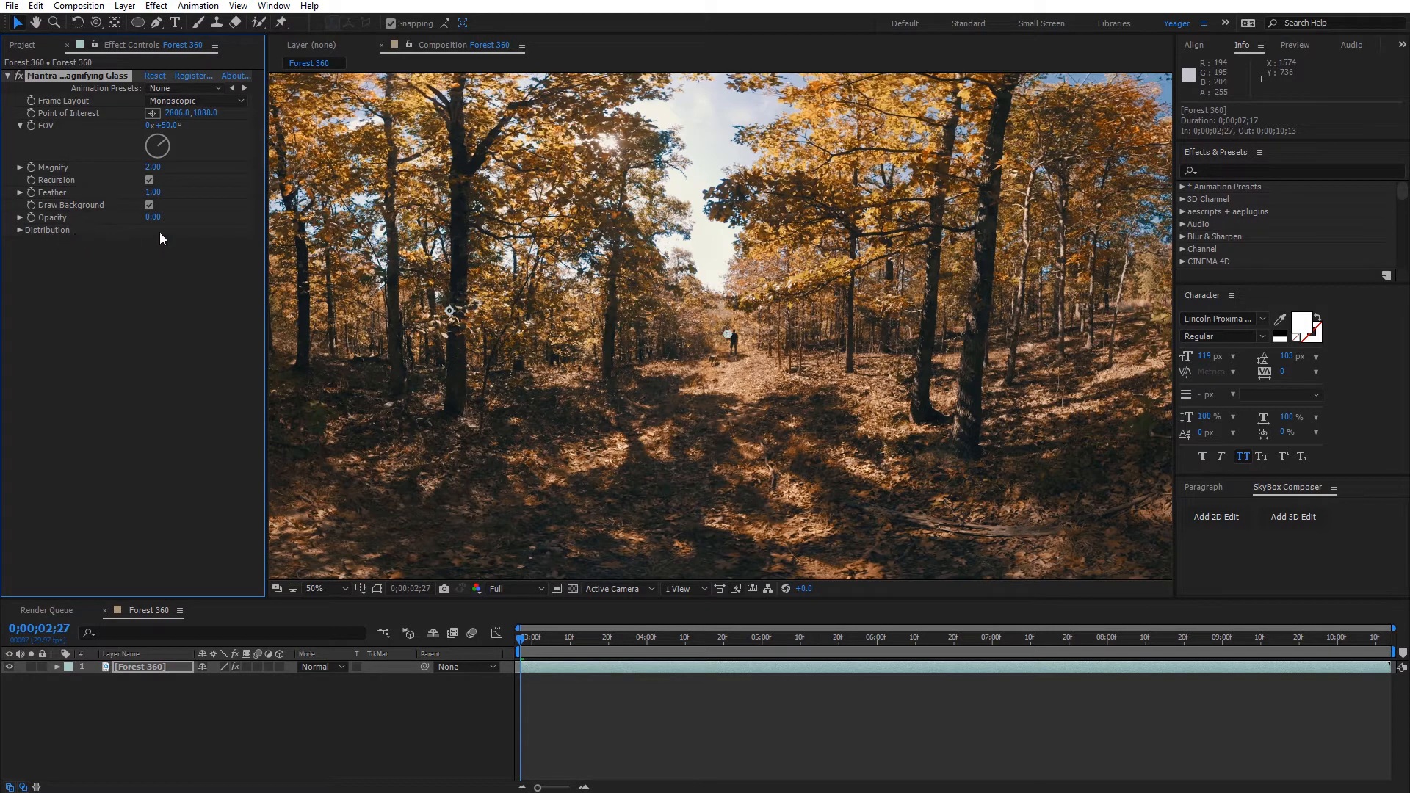
left_click_drag(150, 223, 234, 226)
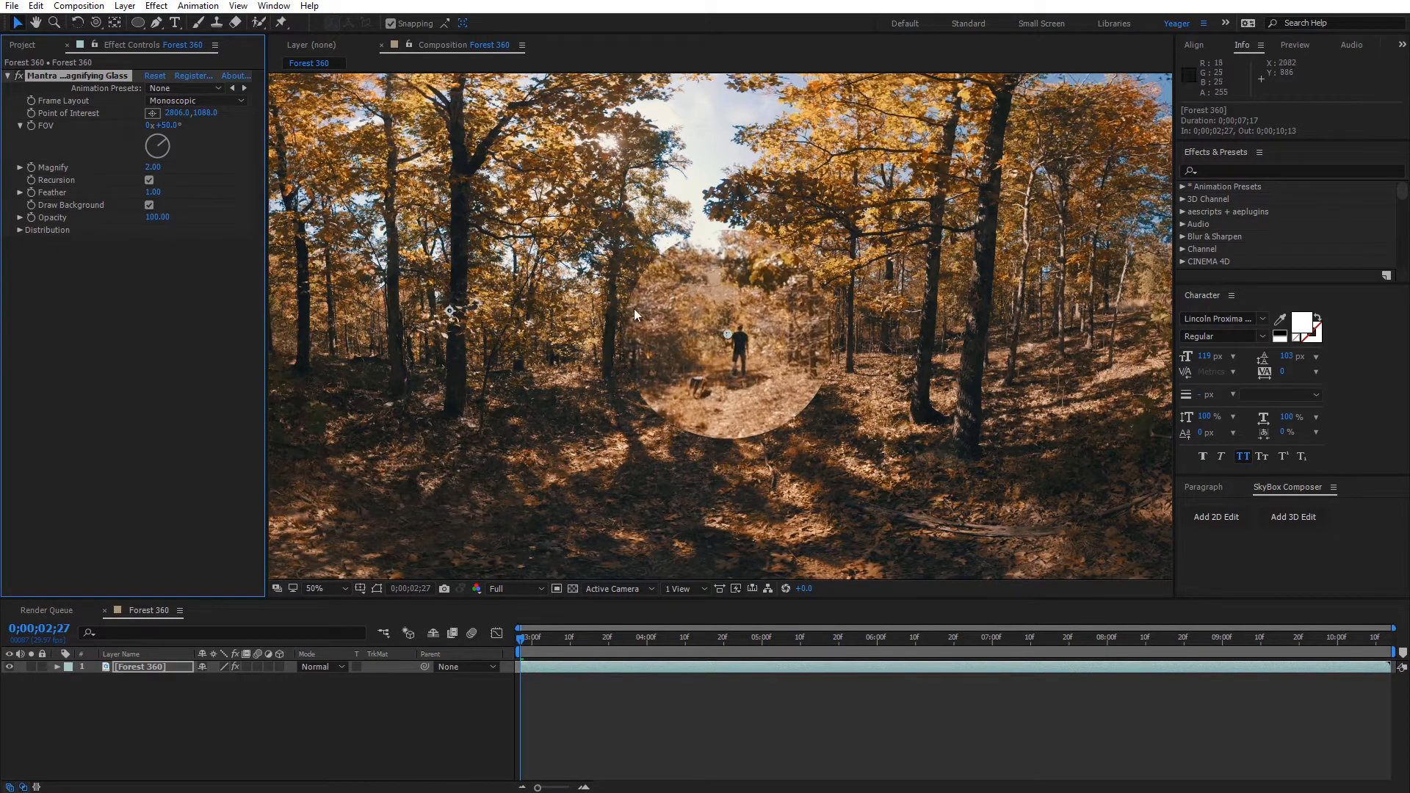
Nudge the point of interest near the person to about 2798, 1114.
mouse_move(725, 341)
left_mouse_down()
mouse_move(649, 349)
mouse_move(727, 354)
mouse_move(720, 345)
left_mouse_up()
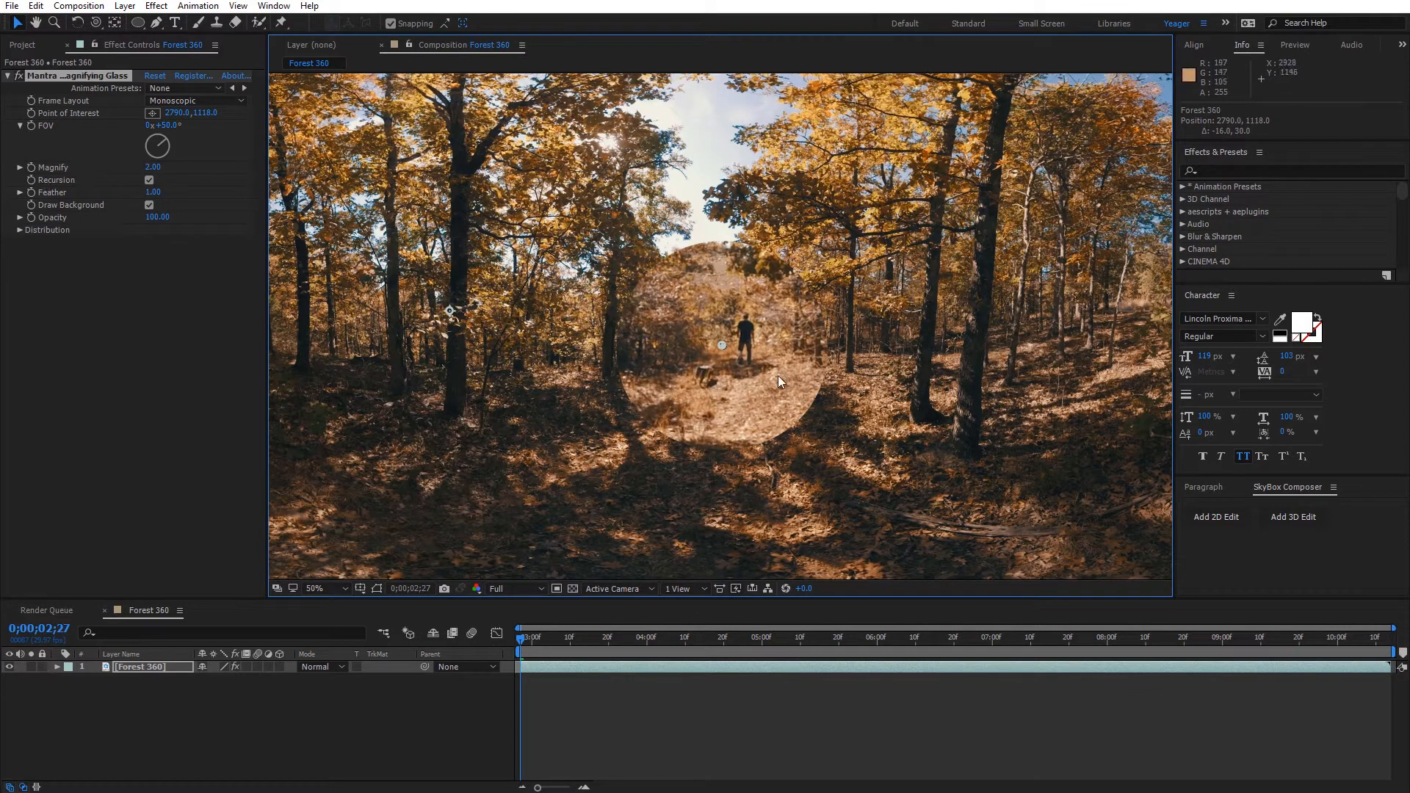
scroll(780, 389, "down", 2)
left_click_drag(600, 384, 719, 416)
mouse_move(837, 368)
left_mouse_down()
mouse_move(800, 362)
mouse_move(840, 368)
left_mouse_up()
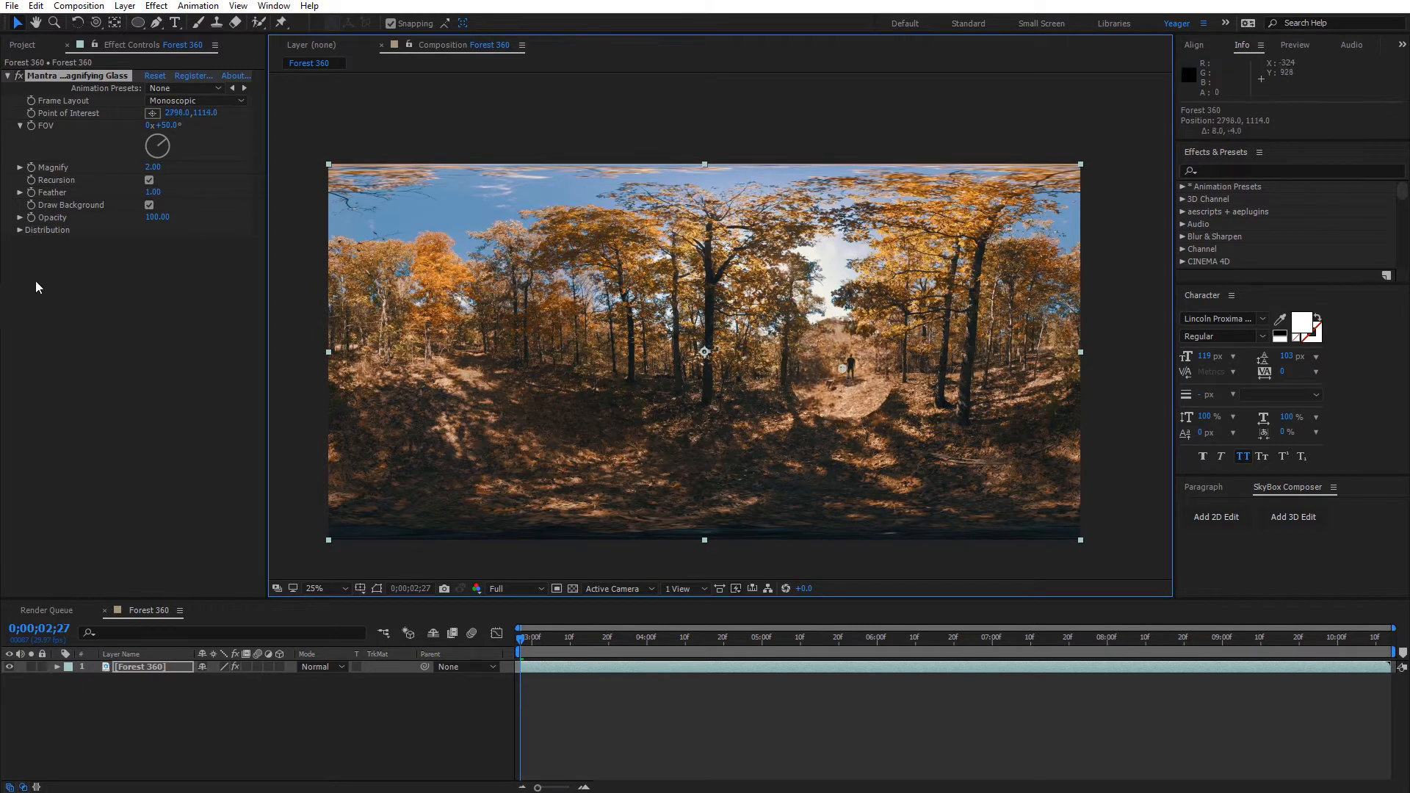
Keep the Fibonacci distribution, set Number Of Instances to 15, and place the point of interest at about 2814, 1118.
left_click(19, 231)
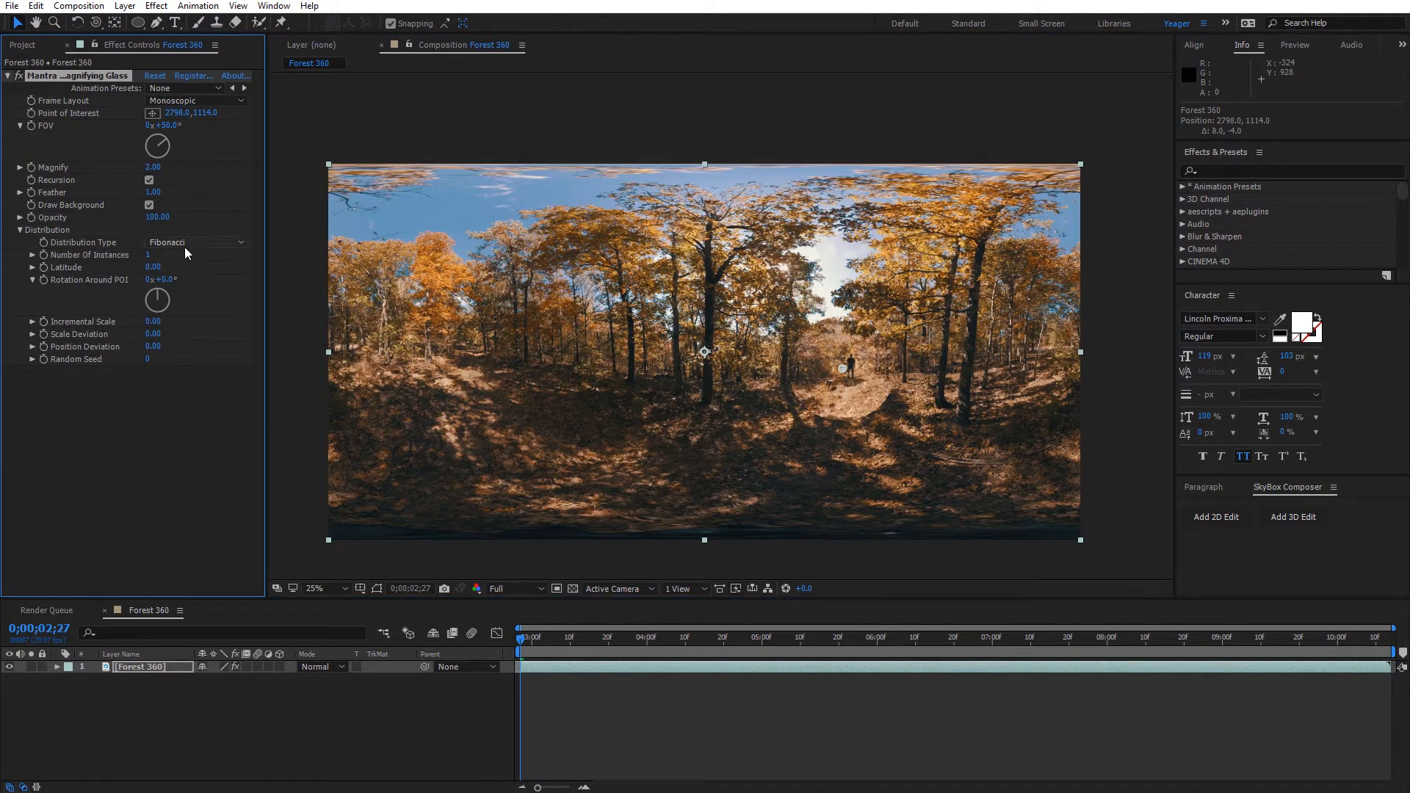
left_click(168, 244)
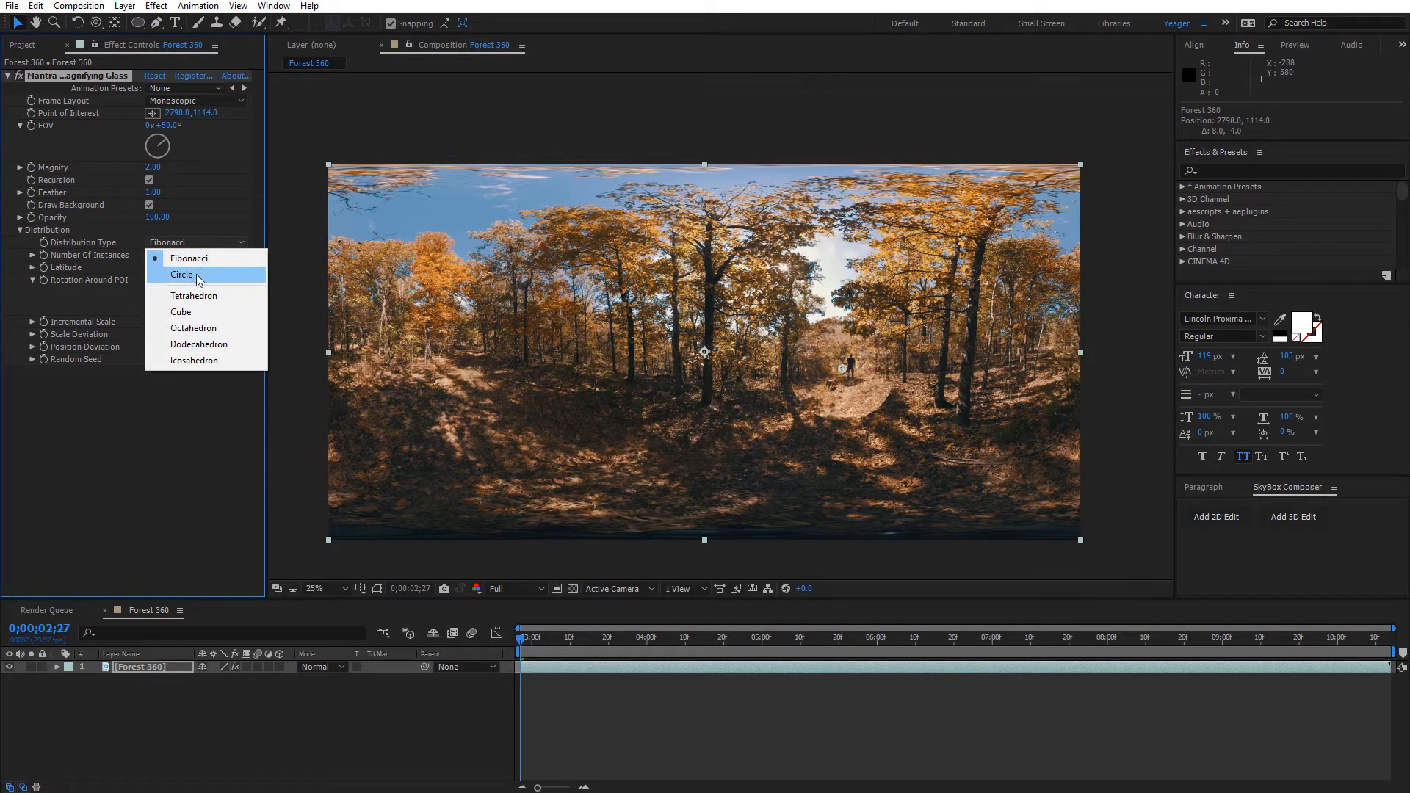
left_click(207, 410)
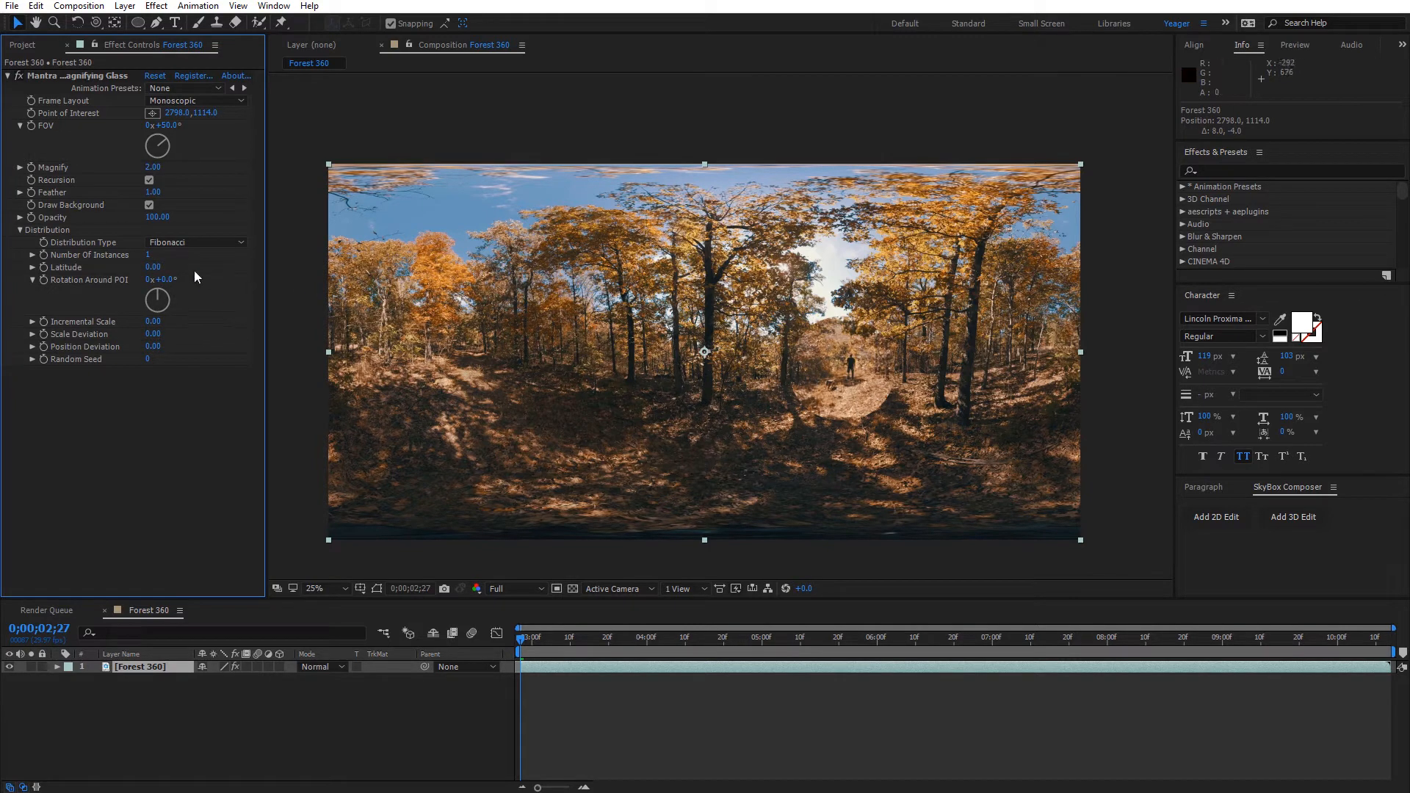
left_click_drag(150, 256, 254, 262)
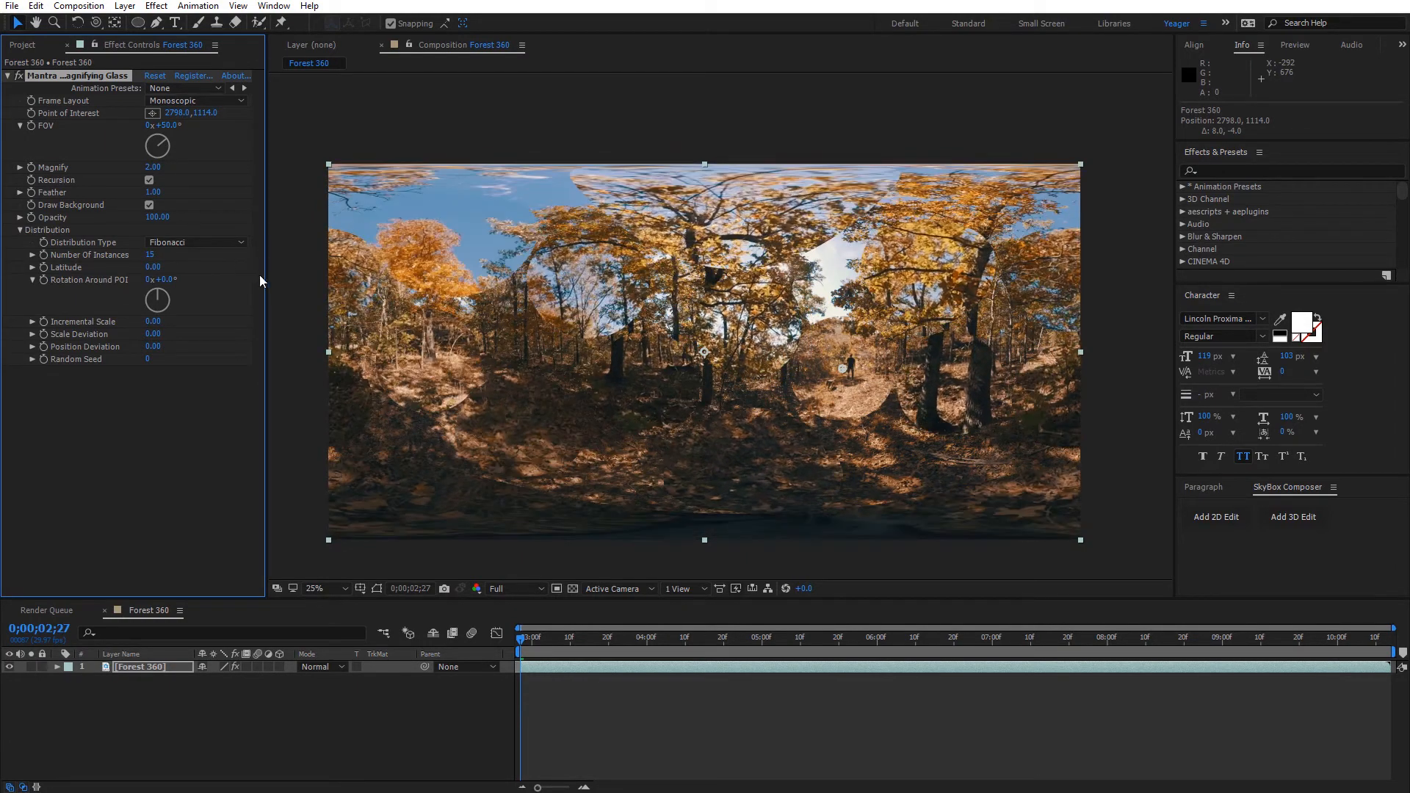
mouse_move(865, 379)
left_mouse_down()
mouse_move(750, 404)
mouse_move(736, 318)
mouse_move(474, 374)
mouse_move(649, 473)
mouse_move(848, 369)
left_mouse_up()
key("period")
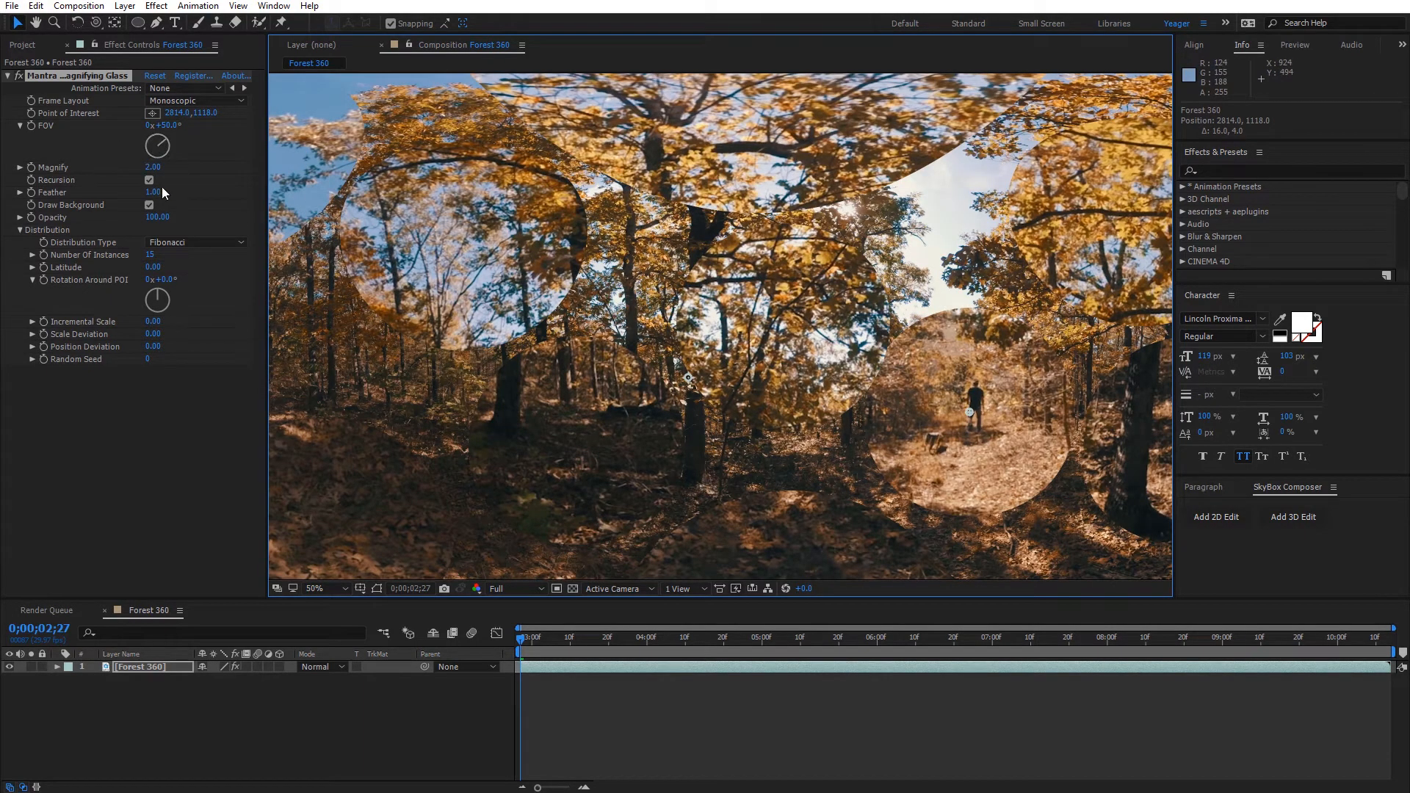
Soften the repeated lenses with Feather at 36 and widen the FOV to 89°, keeping Draw Background on.
left_click_drag(154, 192, 185, 197)
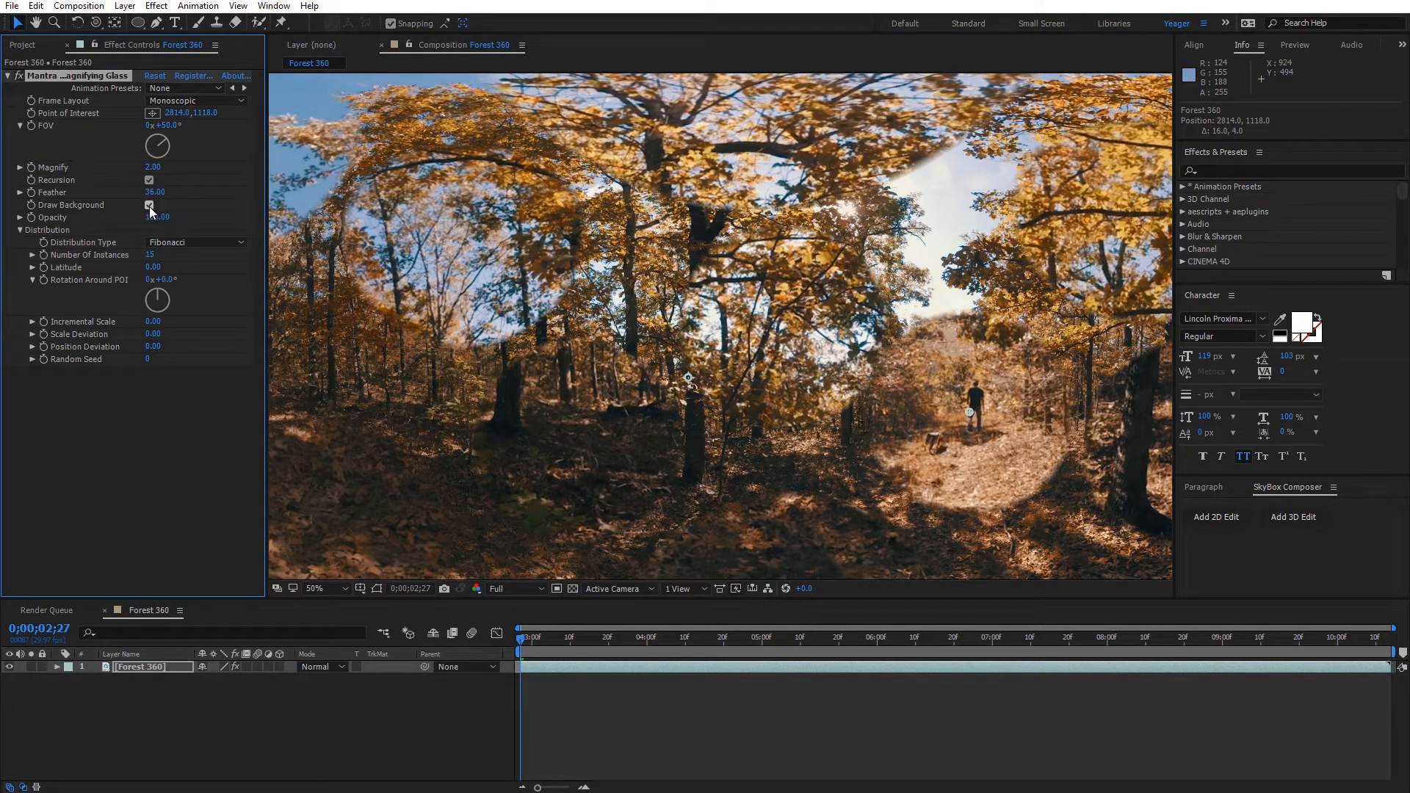
left_click(149, 206)
left_click(149, 207)
left_click_drag(168, 125, 200, 133)
scroll(855, 394, "down", 2)
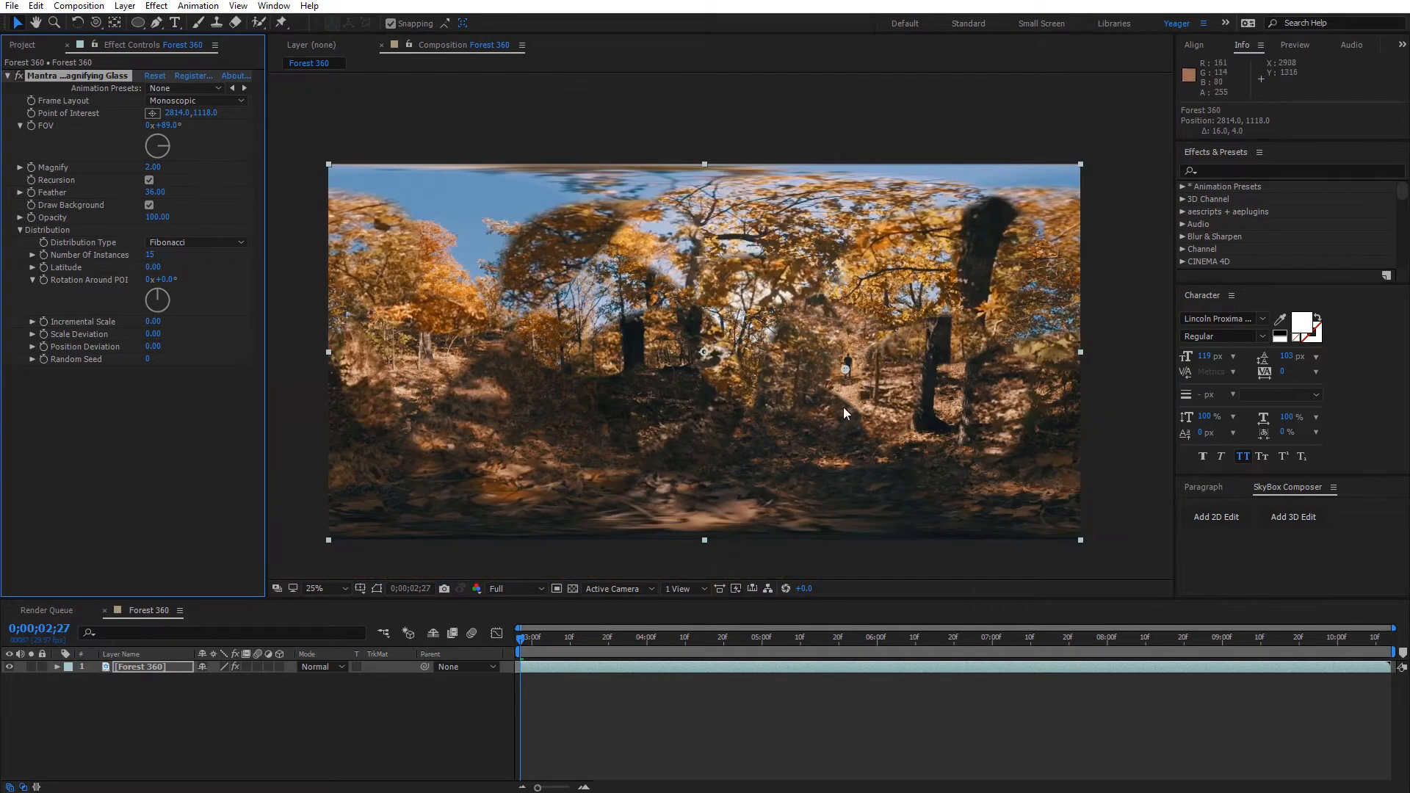
Compare the overlapping lenses with Recursion off and back on, and move the point of interest to about 2840, 1104.
left_click(149, 180)
scroll(902, 397, "up", 2)
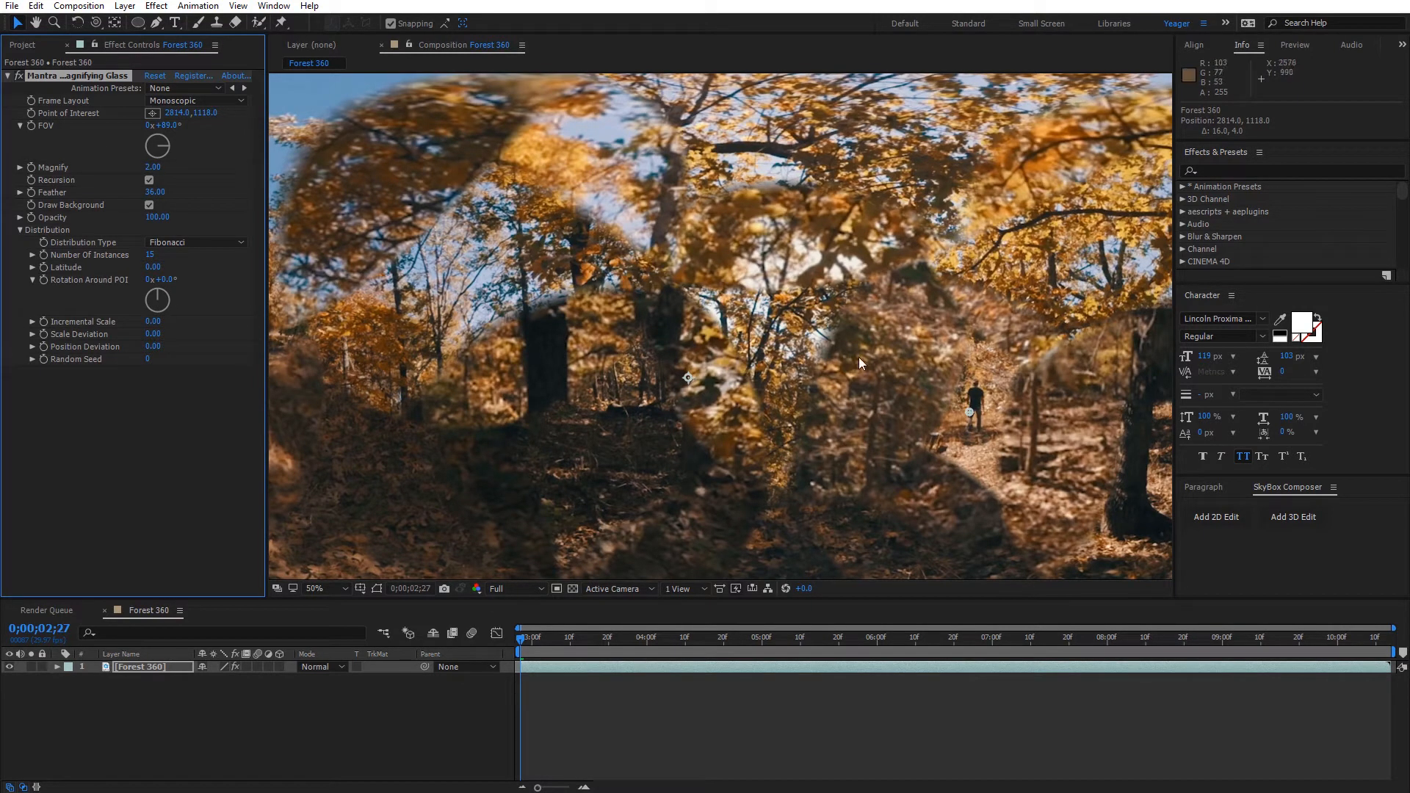
mouse_move(970, 413)
left_mouse_down()
mouse_move(796, 398)
mouse_move(852, 427)
mouse_move(922, 369)
mouse_move(944, 424)
mouse_move(976, 395)
mouse_move(963, 404)
mouse_move(980, 407)
left_mouse_up()
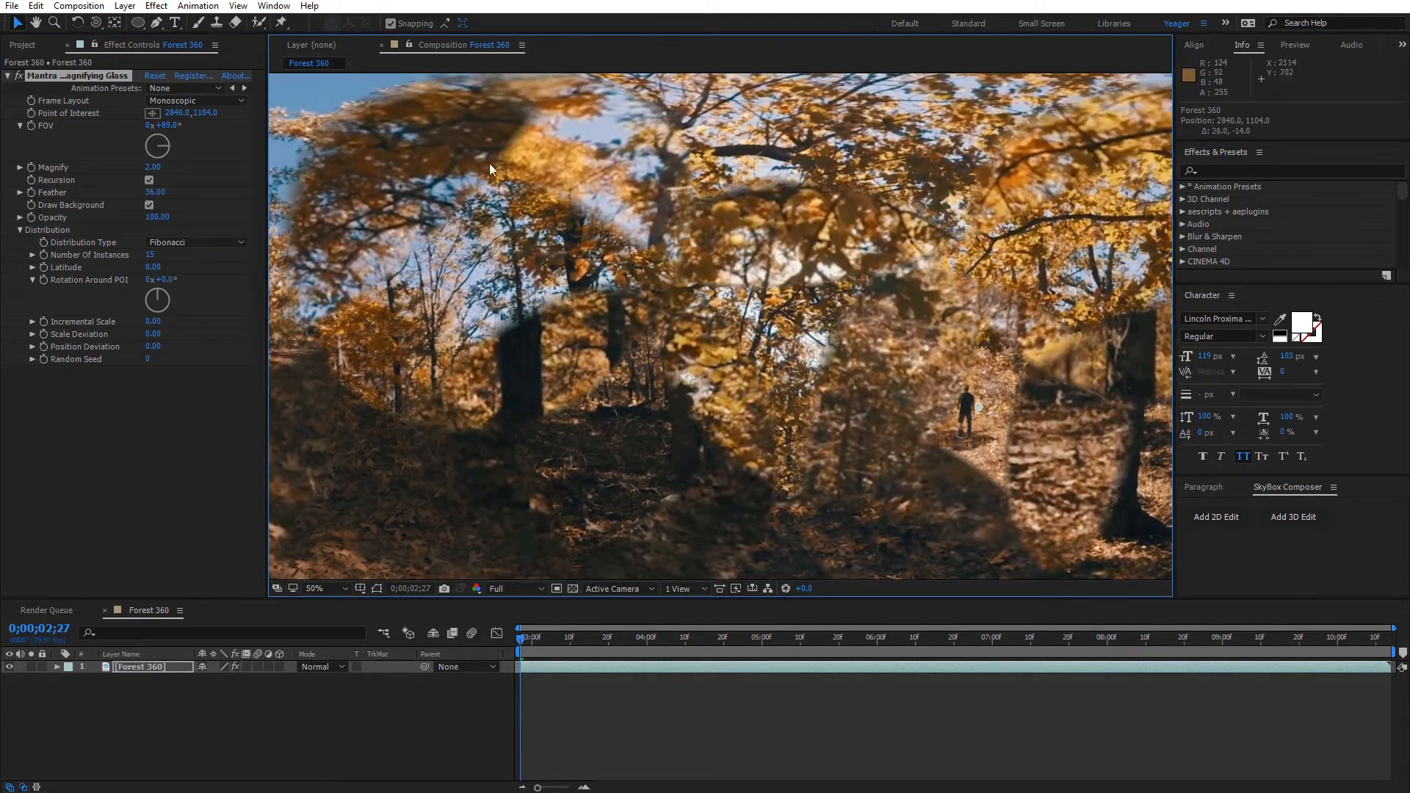
Compare the overlapping lenses without and with Recursion, leave it enabled, and narrow the FOV to 39°.
left_click(149, 180)
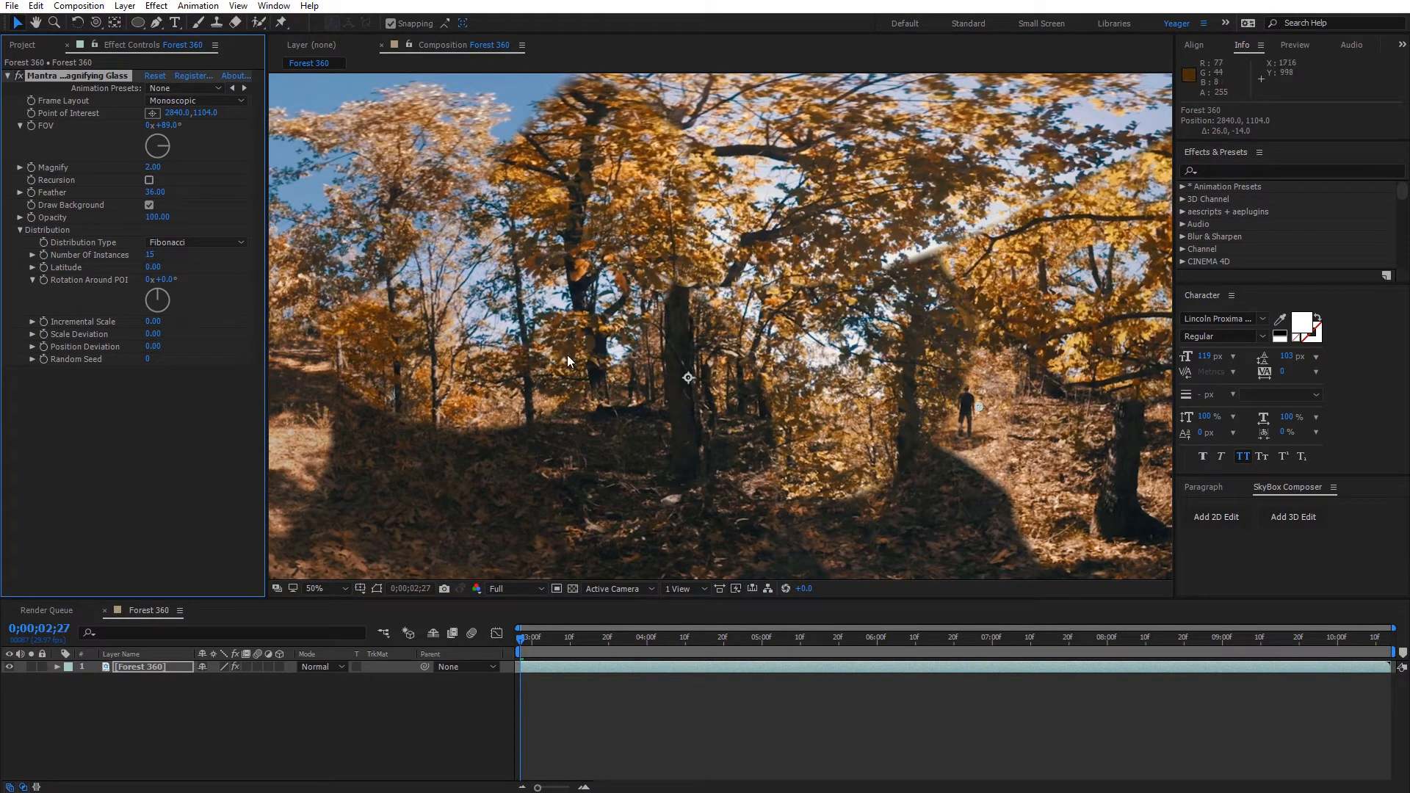
left_click(150, 180)
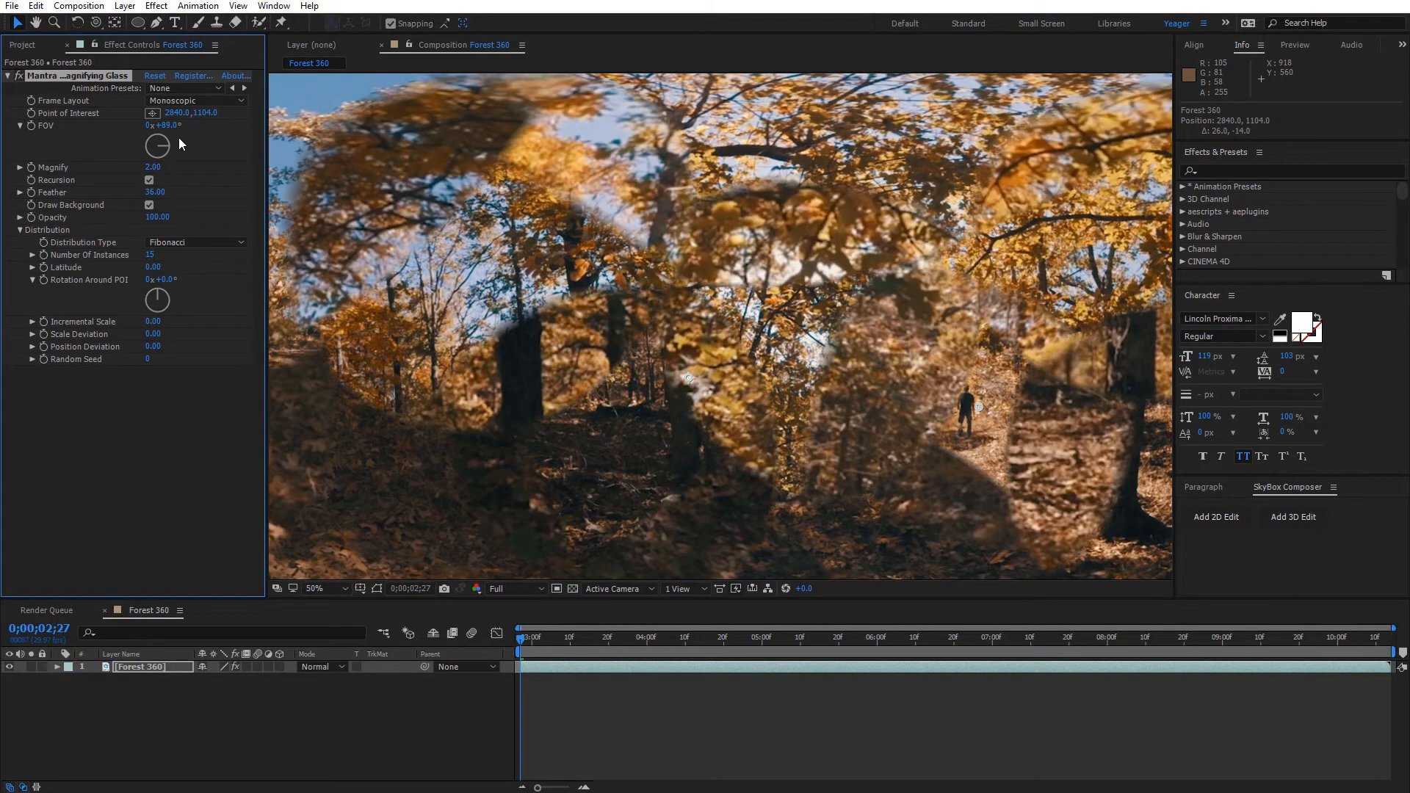
left_click_drag(165, 126, 142, 144)
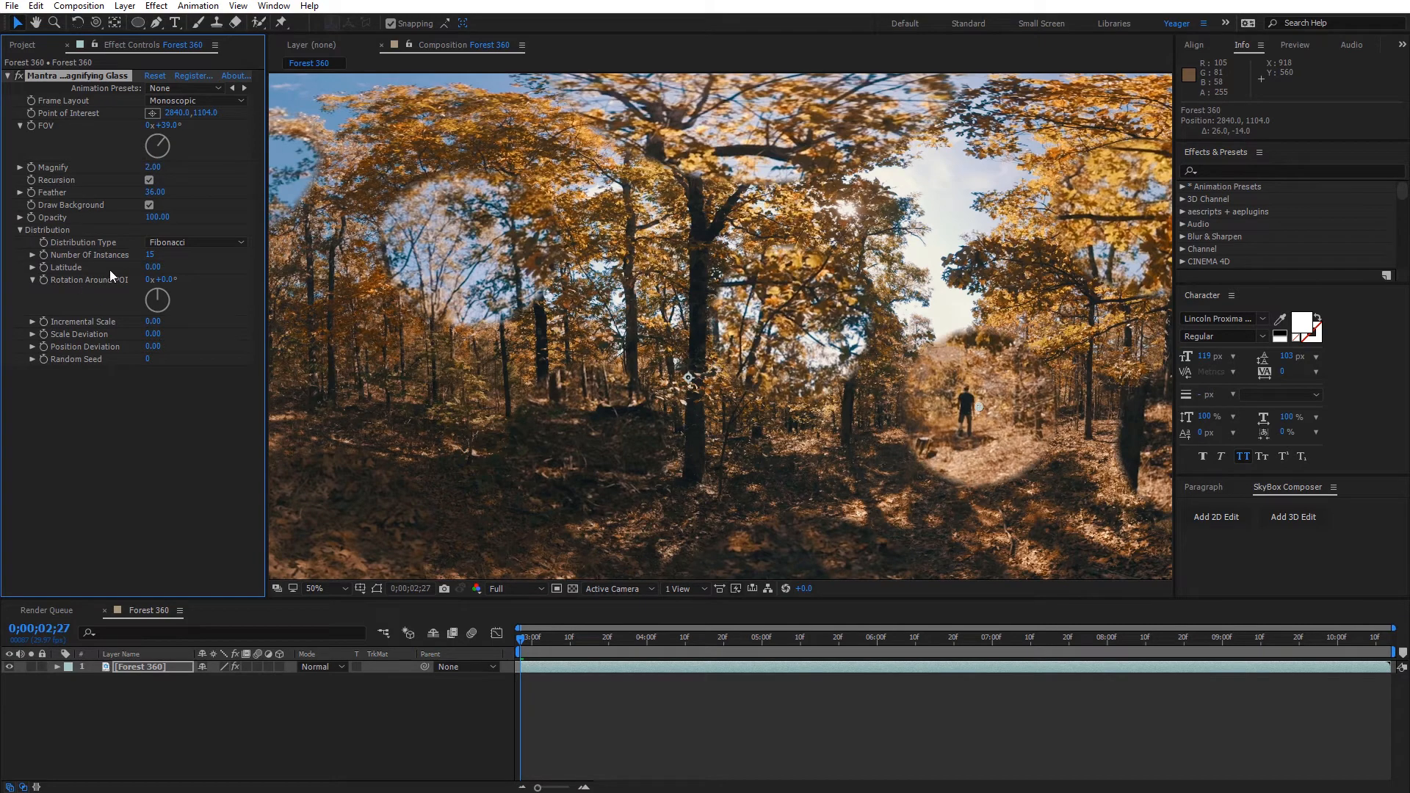
Set Latitude to 100, turn Recursion off, and move the point of interest to about 2814, 1102 beside the person.
left_click_drag(160, 274, 236, 274)
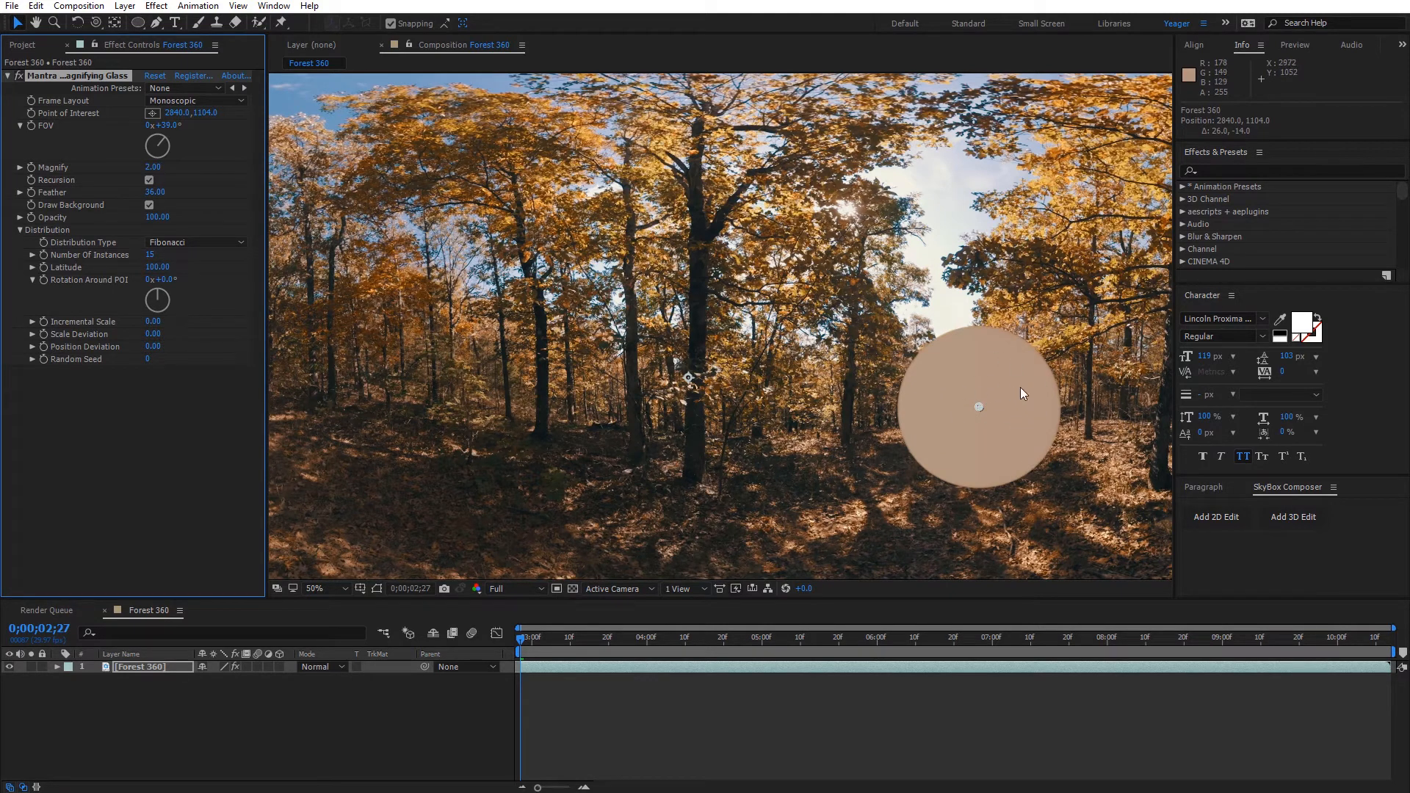
left_click(151, 180)
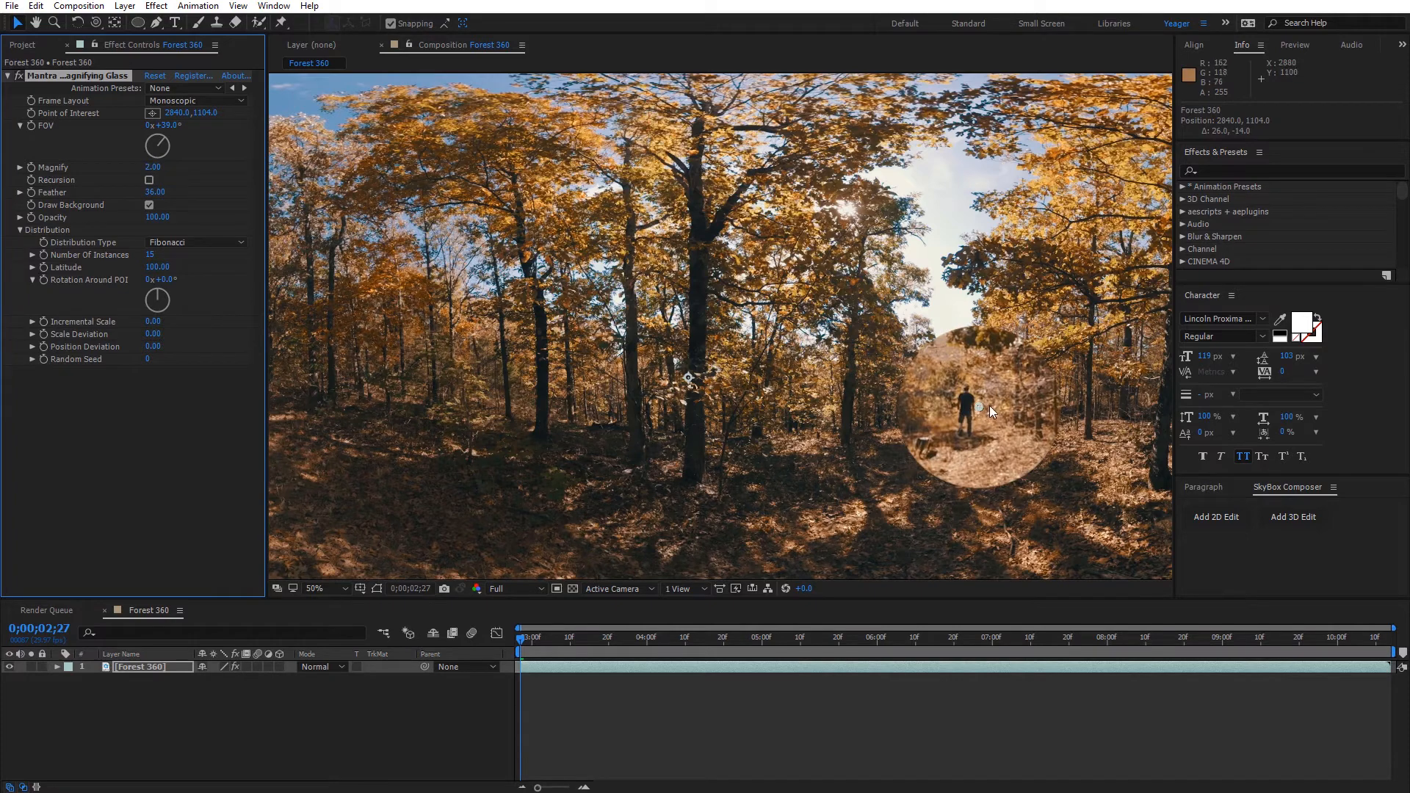
left_click_drag(975, 405, 964, 405)
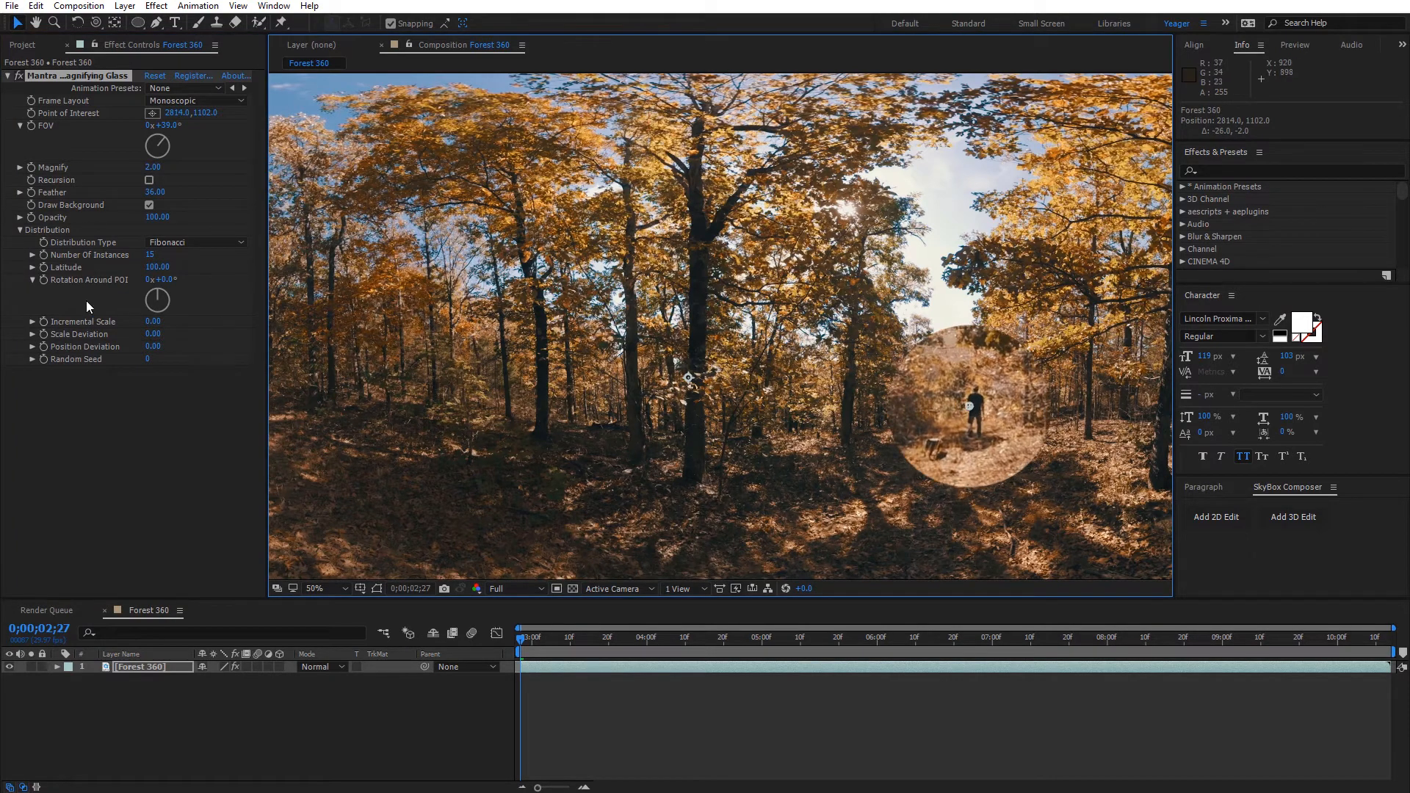
Reduce Latitude to 31, move the point of interest to about 1682, 826, and set Rotation Around POI to about 1x+48°.
mouse_move(157, 267)
left_mouse_down()
mouse_move(53, 267)
mouse_move(177, 271)
mouse_move(108, 269)
mouse_move(163, 286)
mouse_move(171, 305)
mouse_move(152, 313)
mouse_move(144, 292)
left_mouse_up()
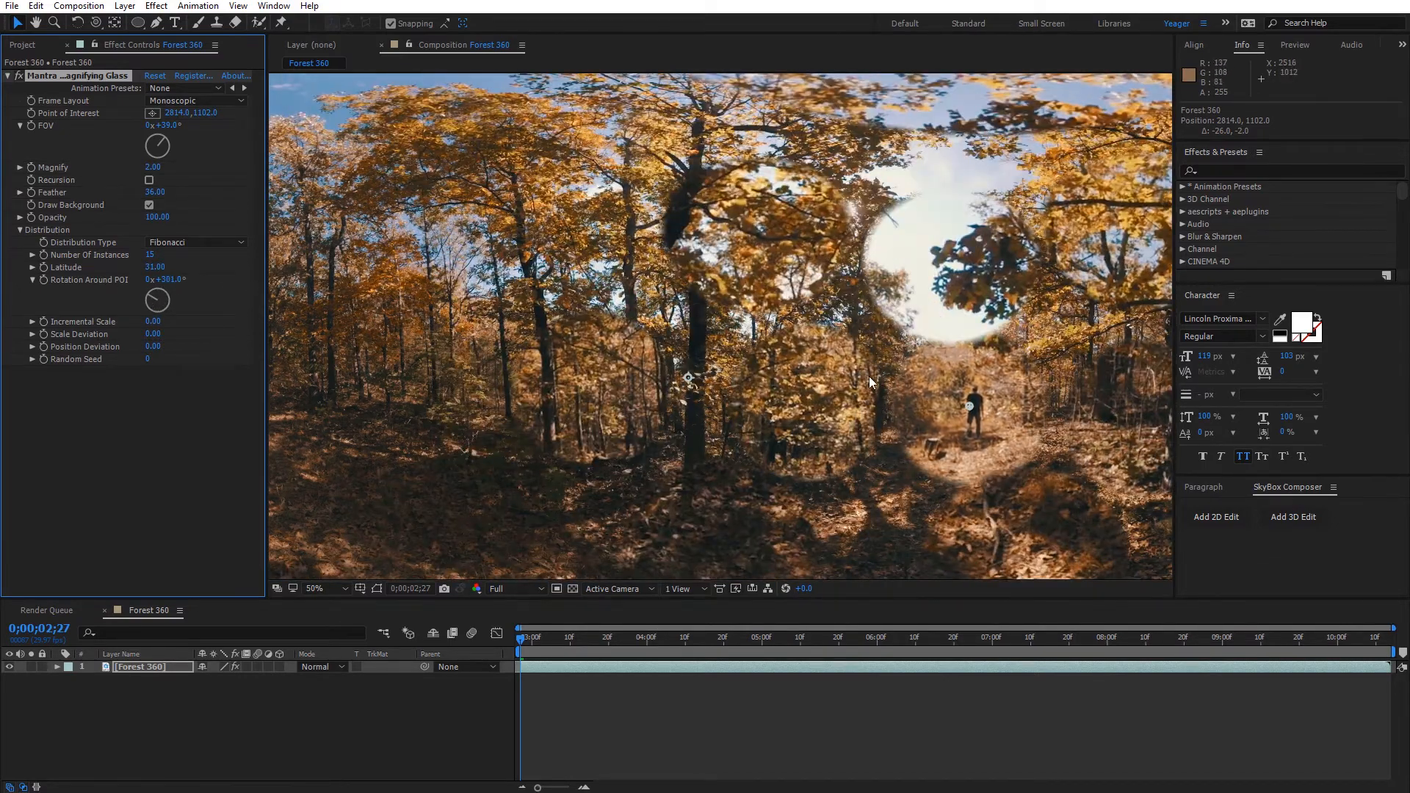
left_click_drag(970, 406, 455, 307)
left_click_drag(166, 282, 270, 328)
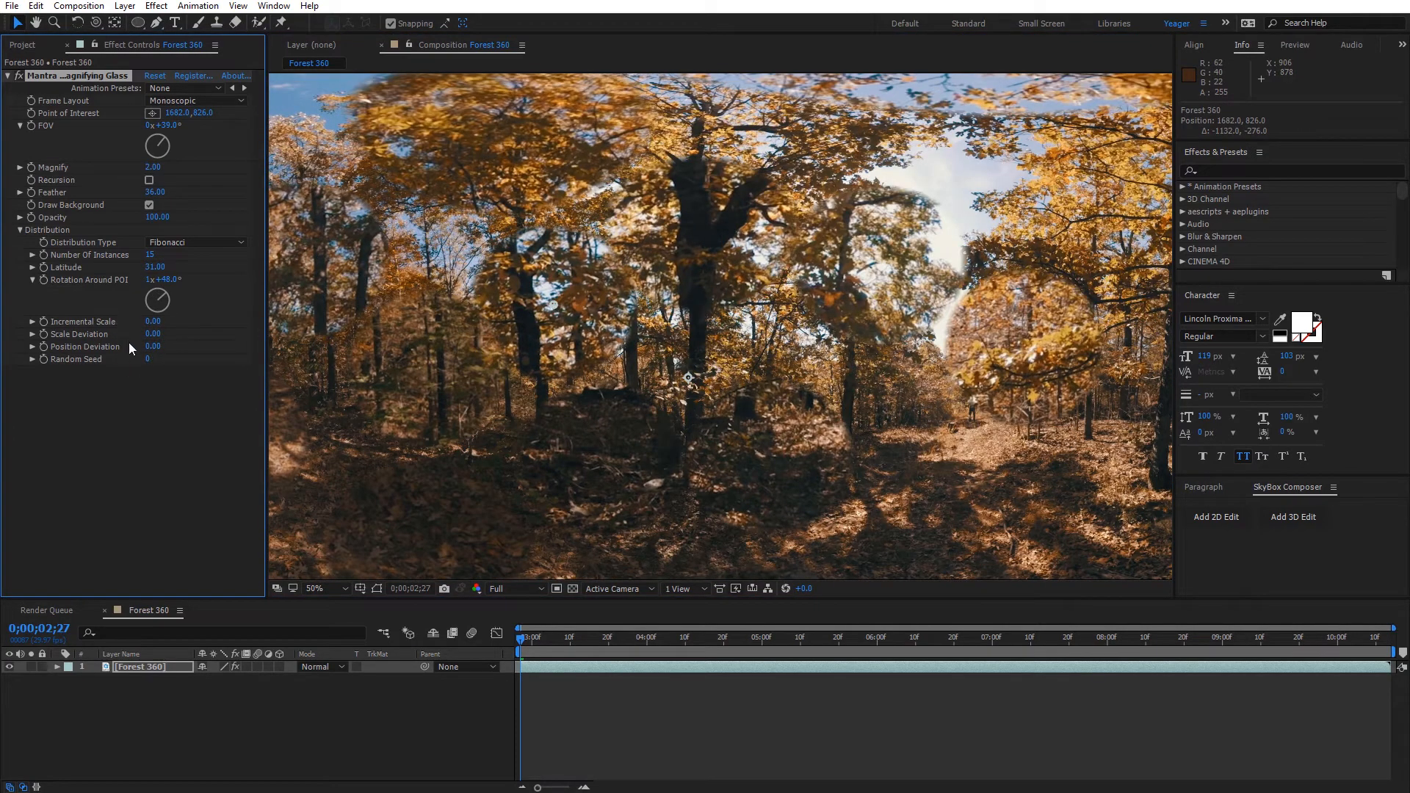
Vary the lens instances with Incremental Scale -19, Scale Deviation 79 and Position Deviation 53, and change the Random Seed.
left_click_drag(156, 328, 182, 350)
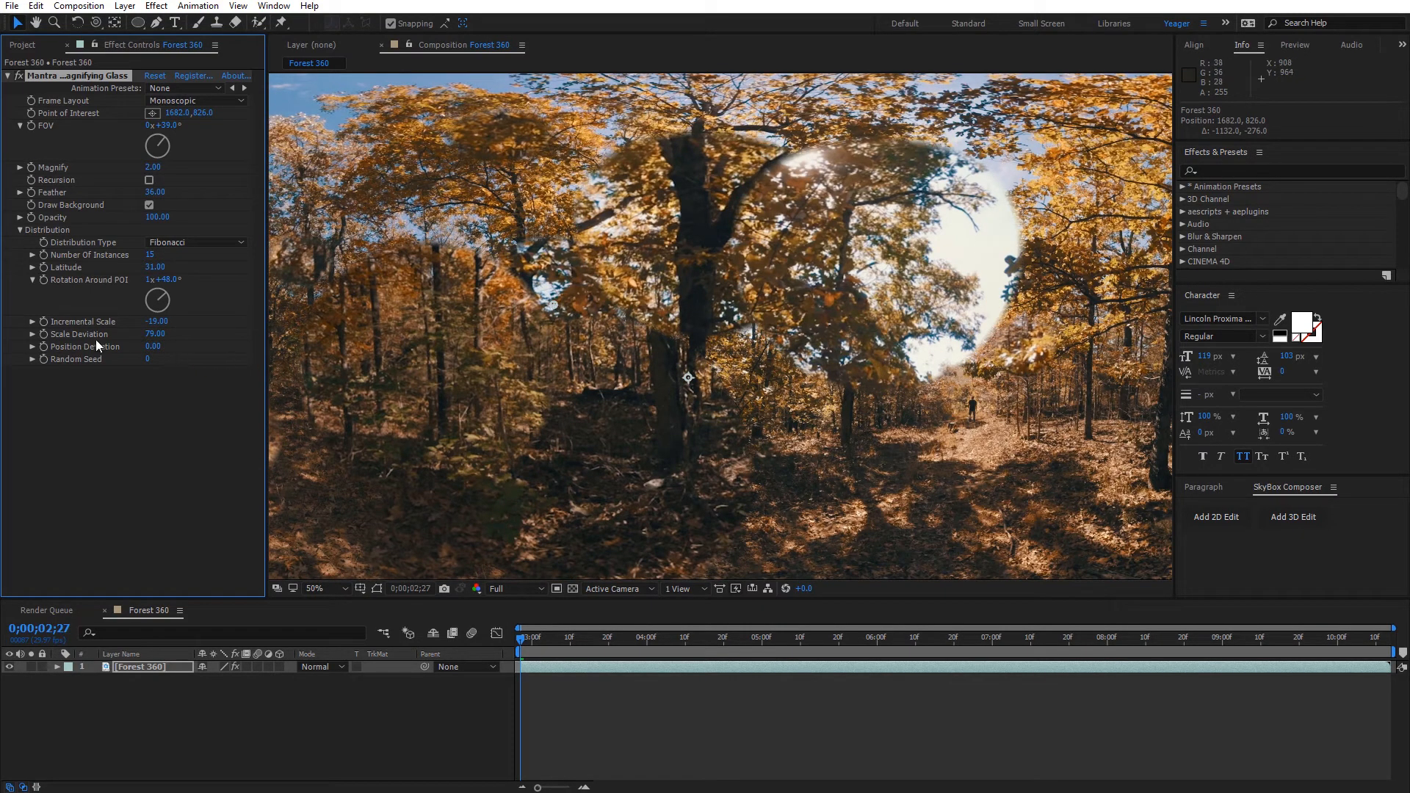
left_click_drag(150, 352, 156, 363)
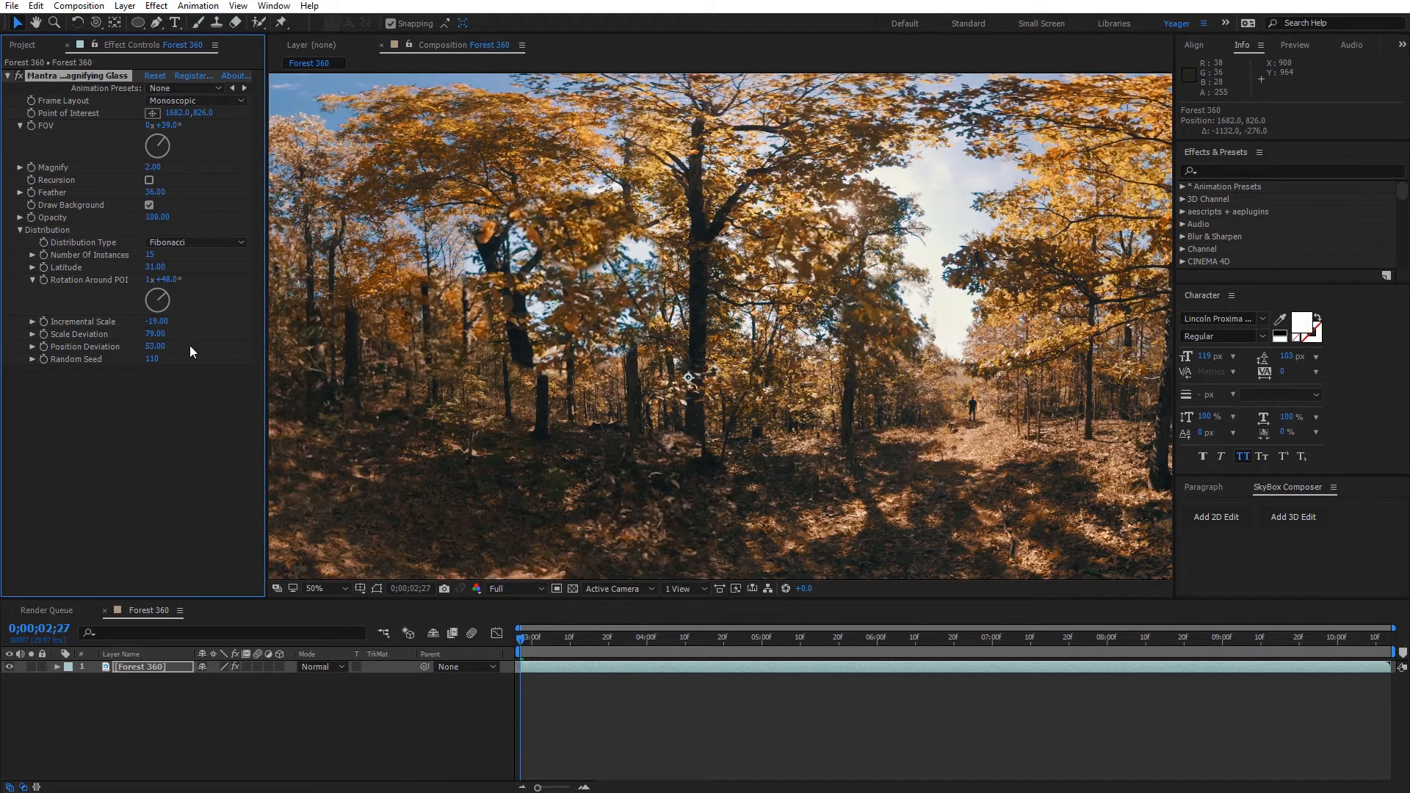